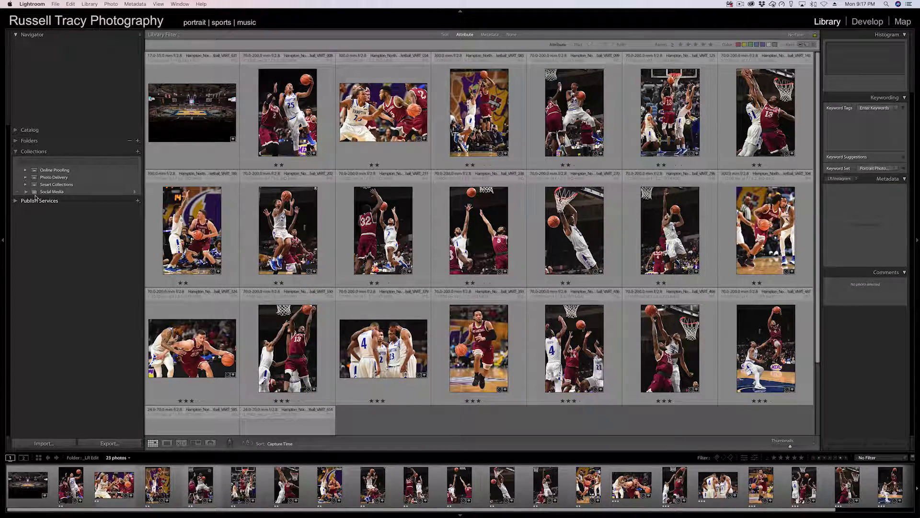
Step: Look at which smart collections are inside the Smart Collections set
mouse_move(34, 195)
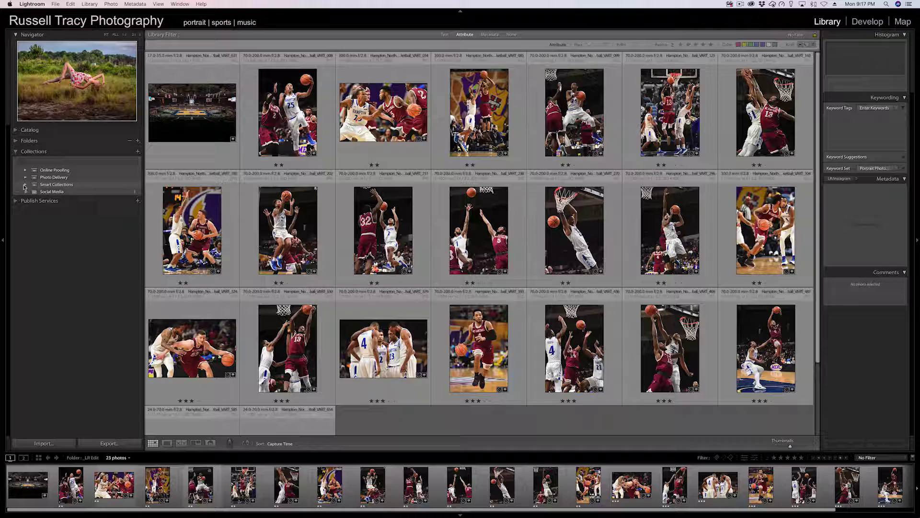
left_click(26, 186)
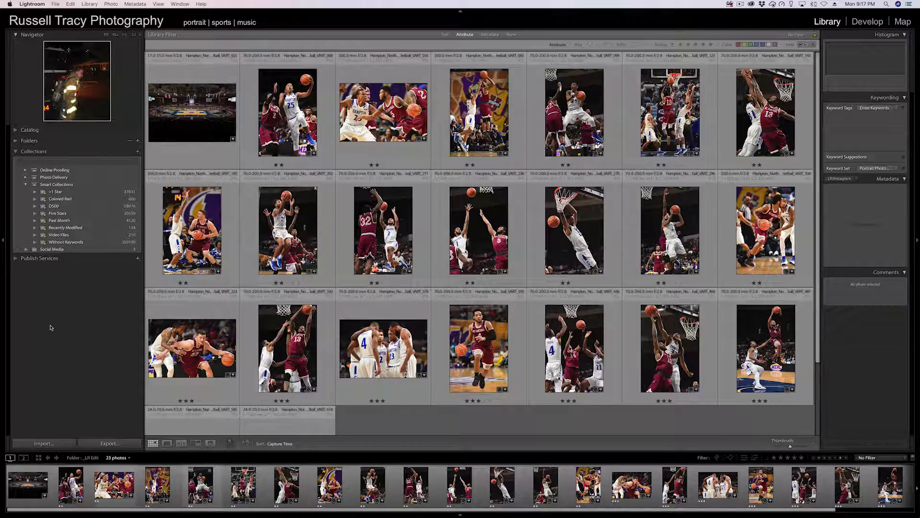
left_click(26, 185)
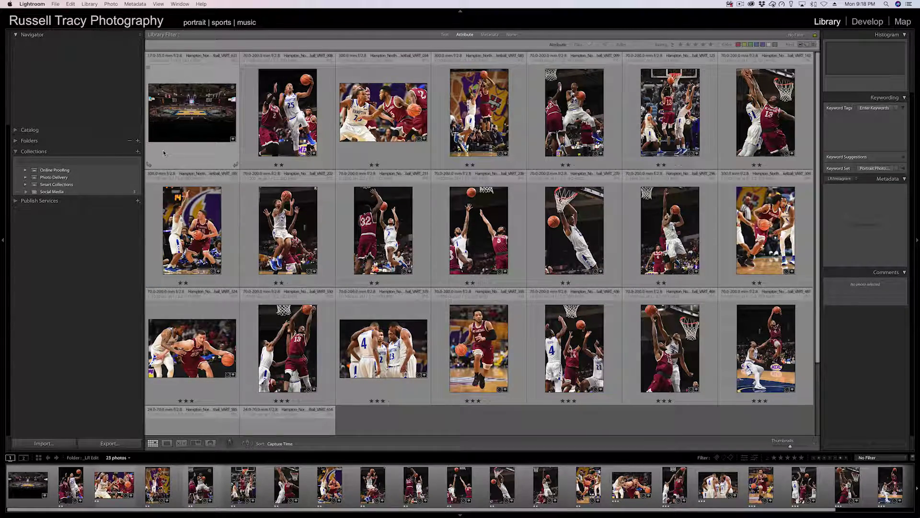
Step: Create a collection set named Test Set outside any other set and show its contents
left_click(138, 152)
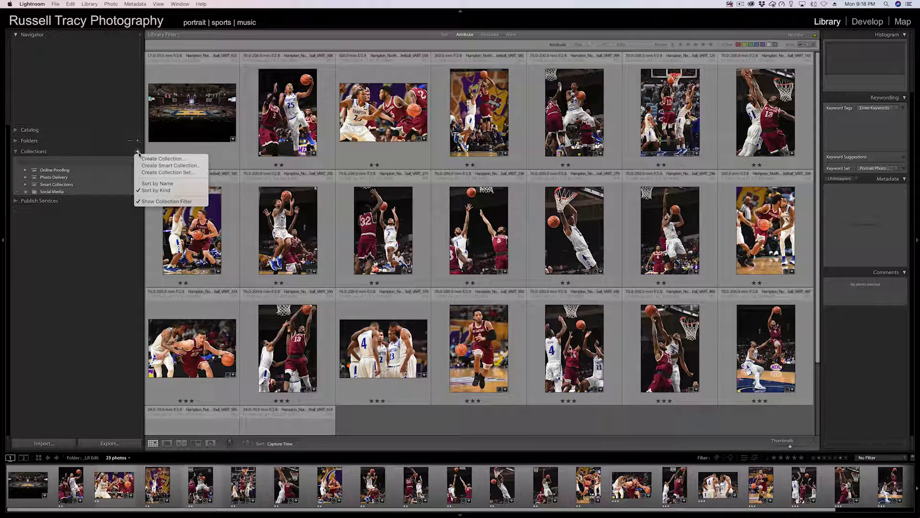
left_click(160, 172)
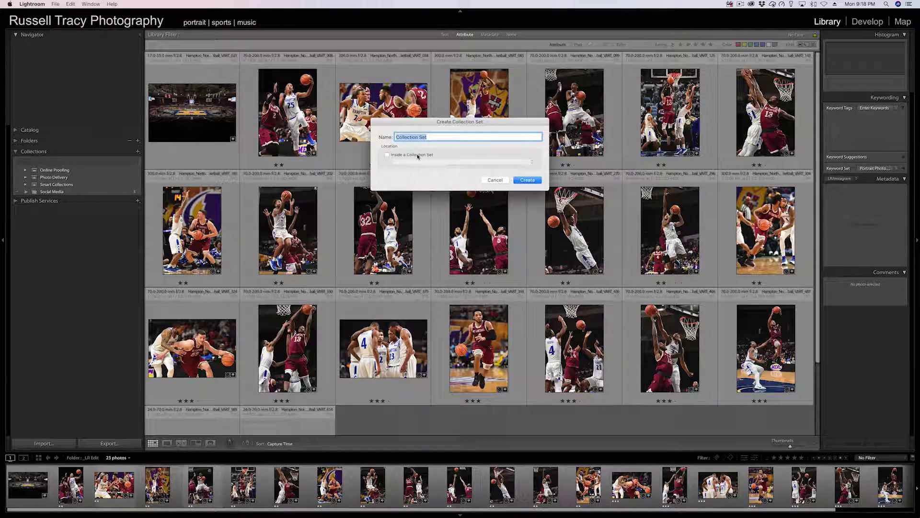
type("Tist")
type(" Set")
key("Return")
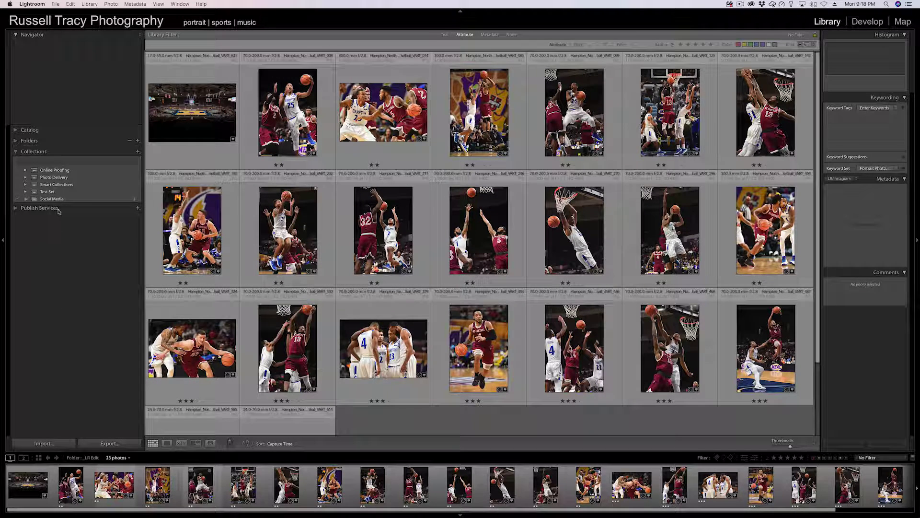
left_click(45, 192)
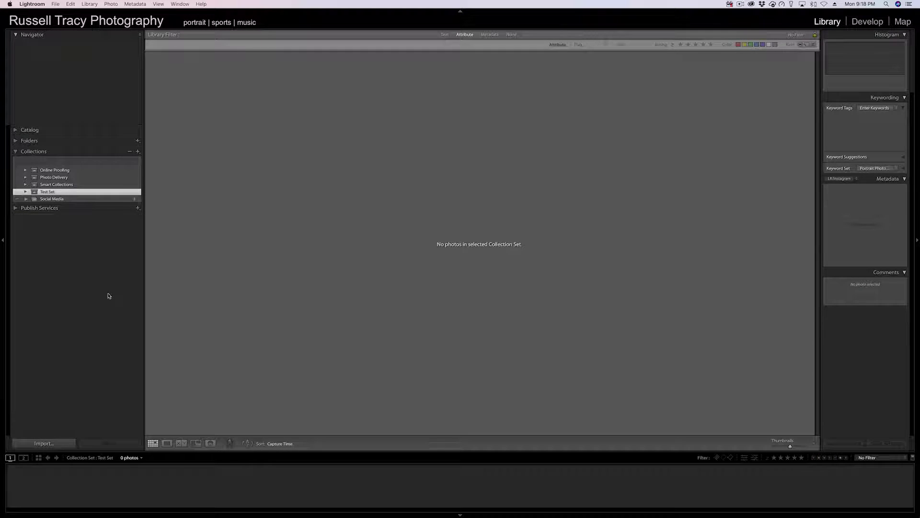
Step: Return to the _LR Edit folder and select all of its basketball photos
left_click(22, 141)
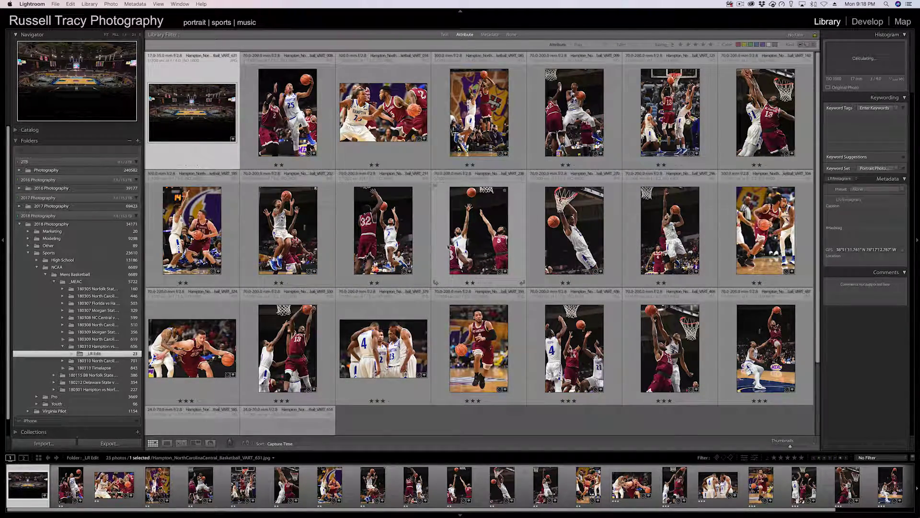
key("super+a")
scroll(493, 248, "down", 1)
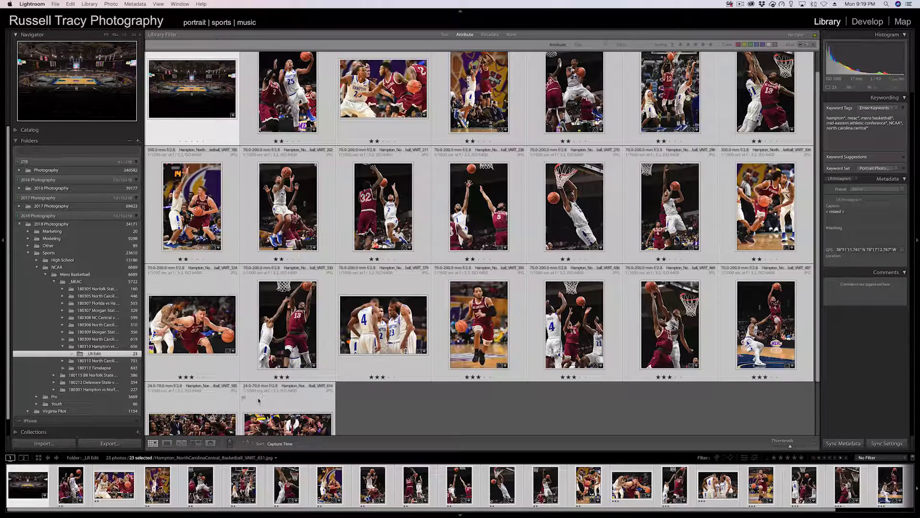
Step: Create a collection named Basketball Test inside Test Set that includes the selected photos, keep Lightroom CC sync enabled, and deselect the photos
left_click(16, 431)
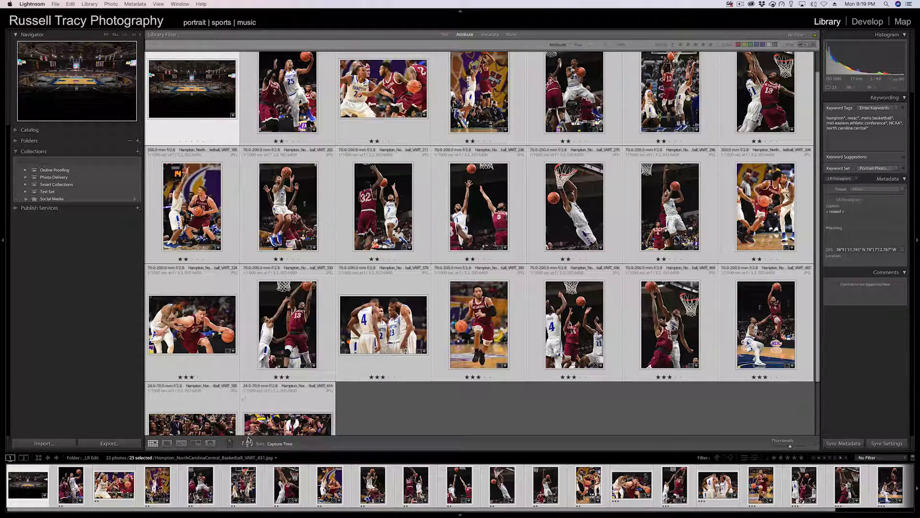
left_click(139, 152)
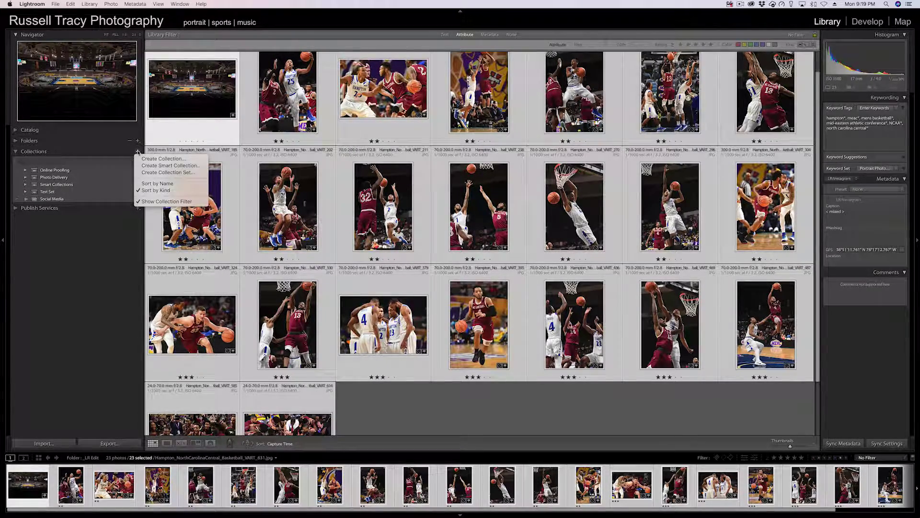
left_click(142, 159)
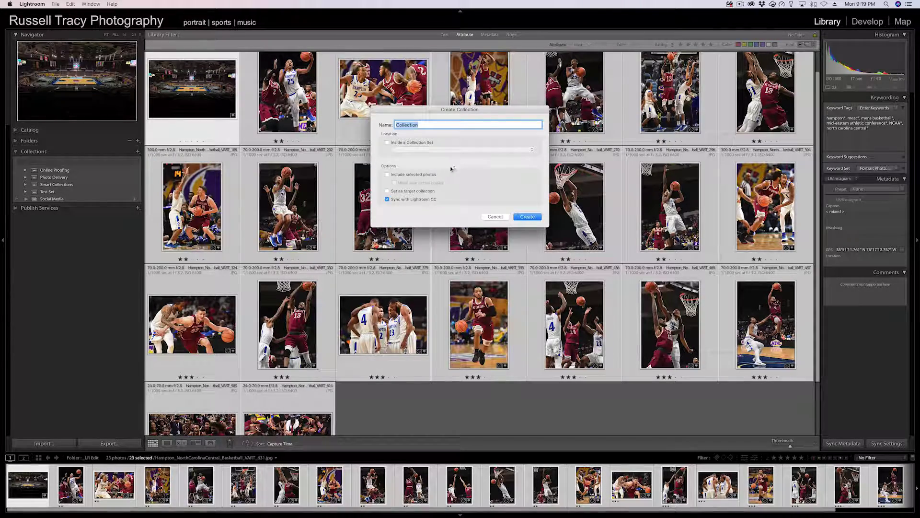
type("Basketball Test")
left_click(397, 143)
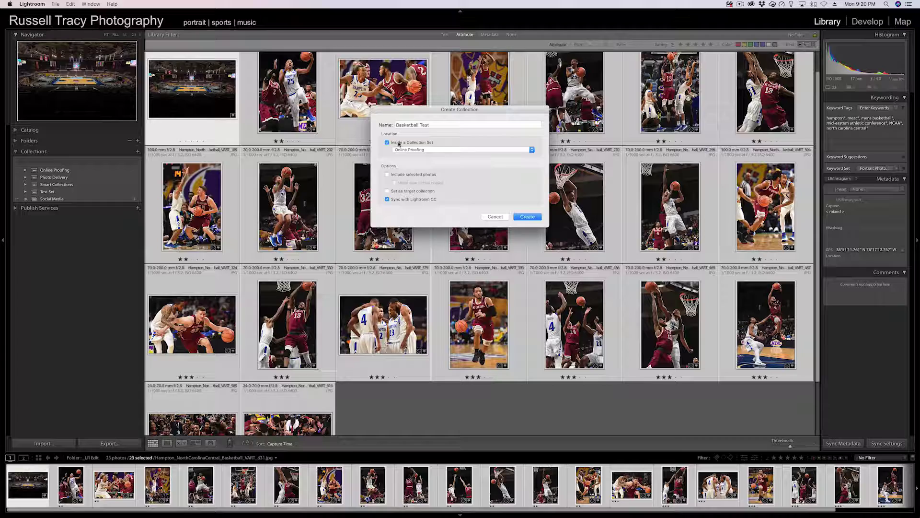
left_click(446, 149)
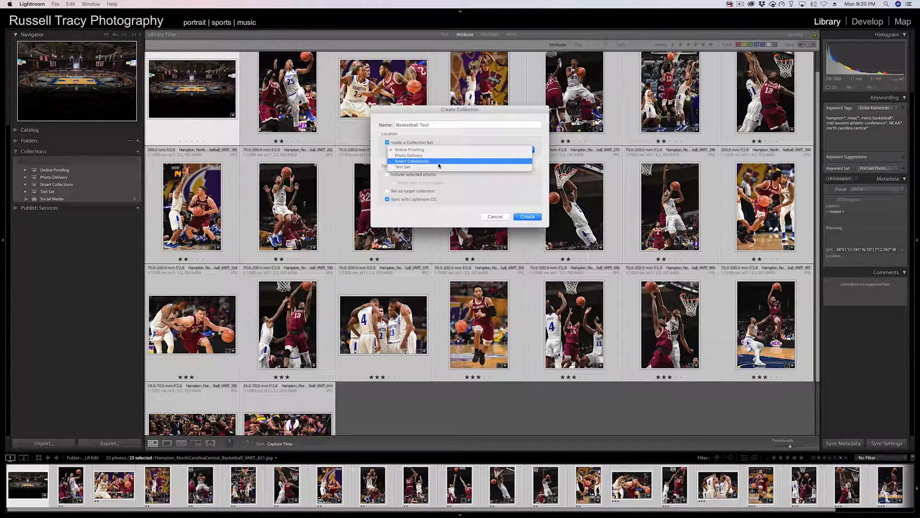
left_click(438, 167)
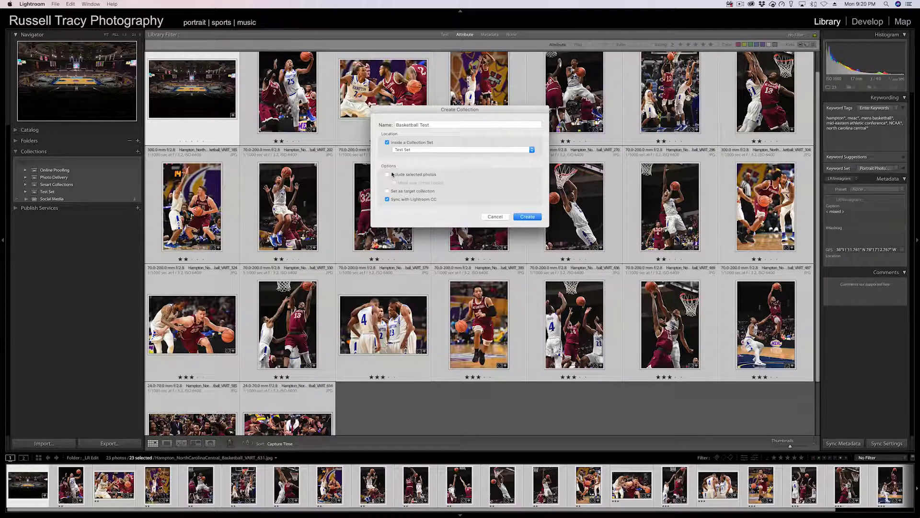
left_click(410, 175)
left_click(527, 216)
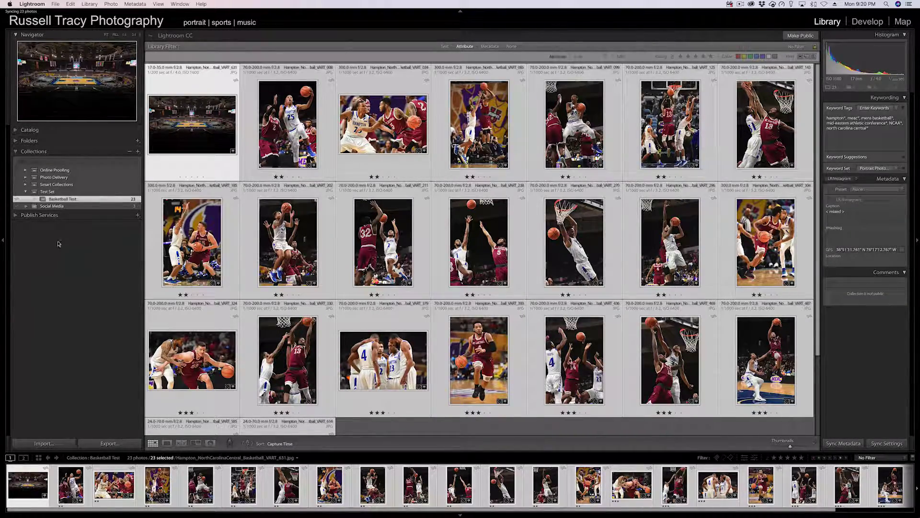
key("super+d")
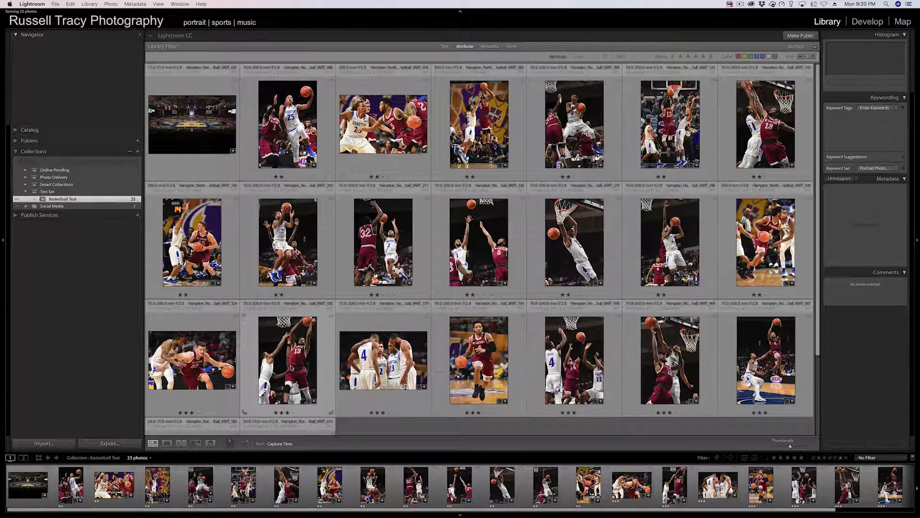
Step: Try to reorder the second photo in the third row within the Basketball Test collection
left_click(291, 368)
left_click_drag(285, 368, 264, 357)
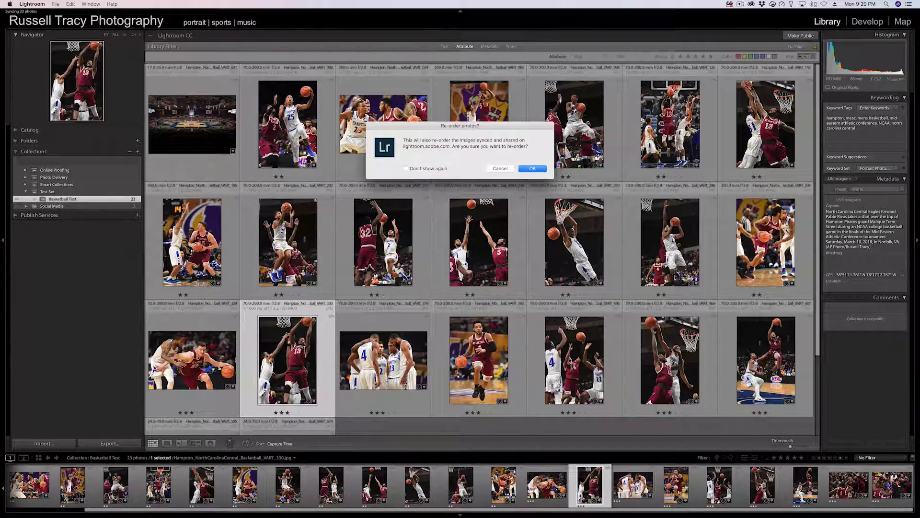
key("Escape")
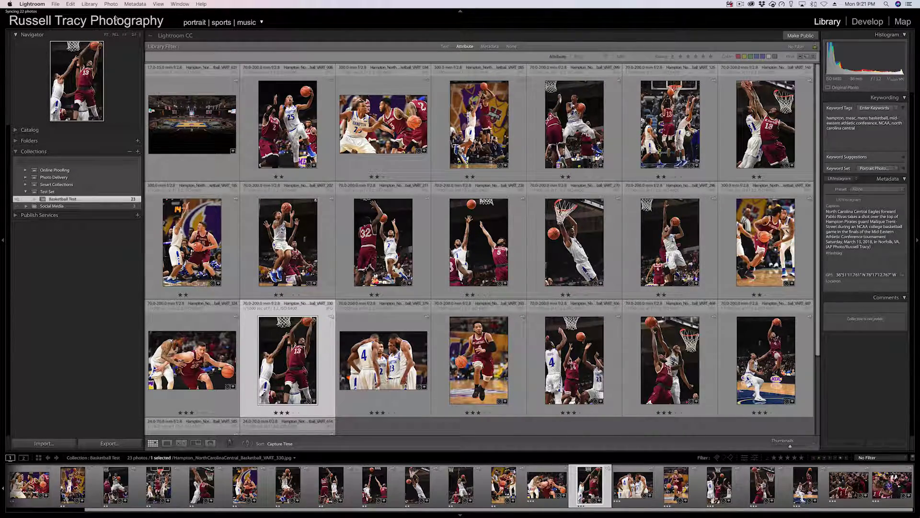
Step: Check the Lightroom CC sync progress and look through the photos in the Basketball Test collection
left_click(263, 23)
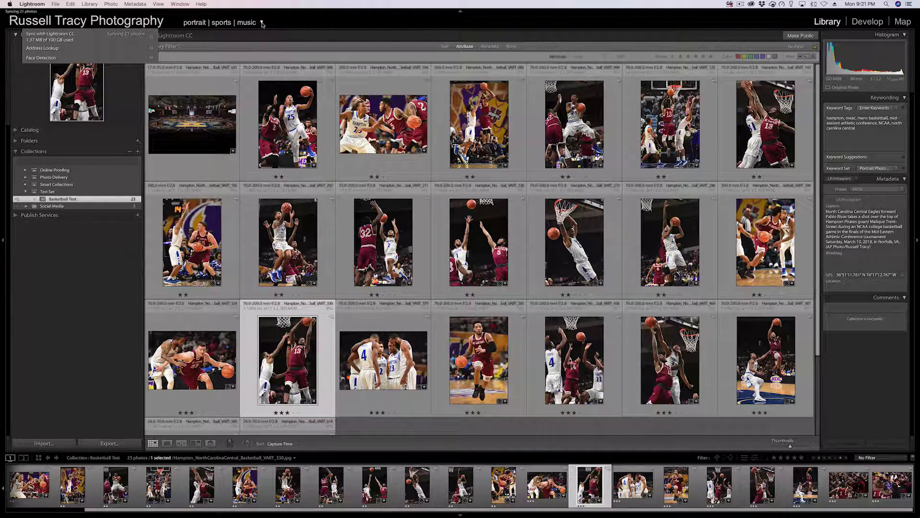
left_click(87, 25)
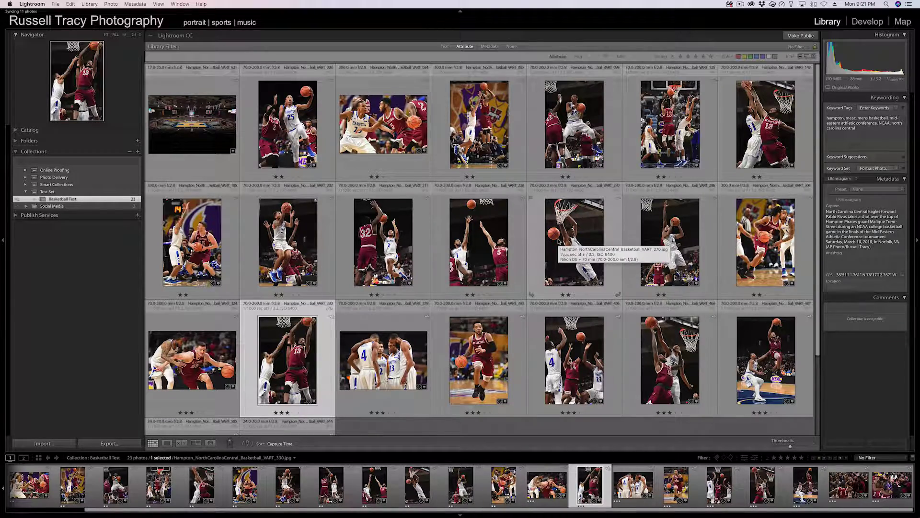
scroll(557, 242, "down", 3)
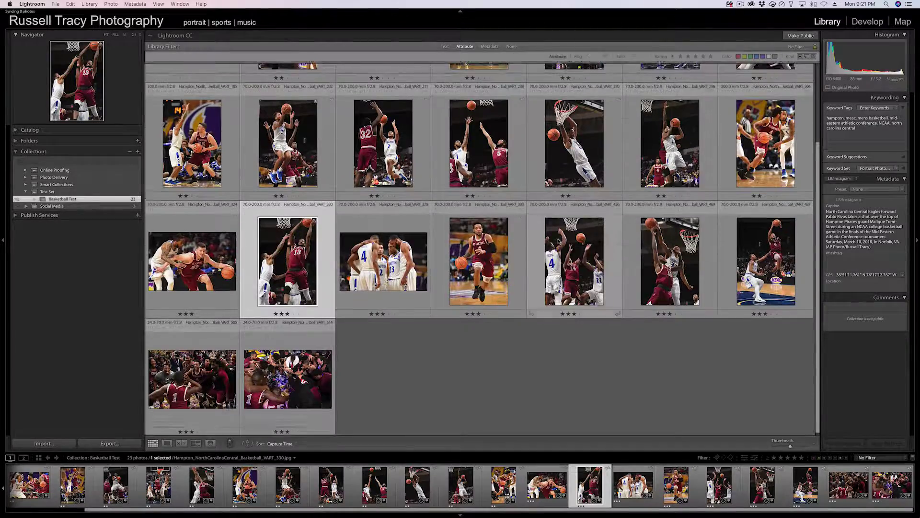
scroll(558, 242, "up", 2)
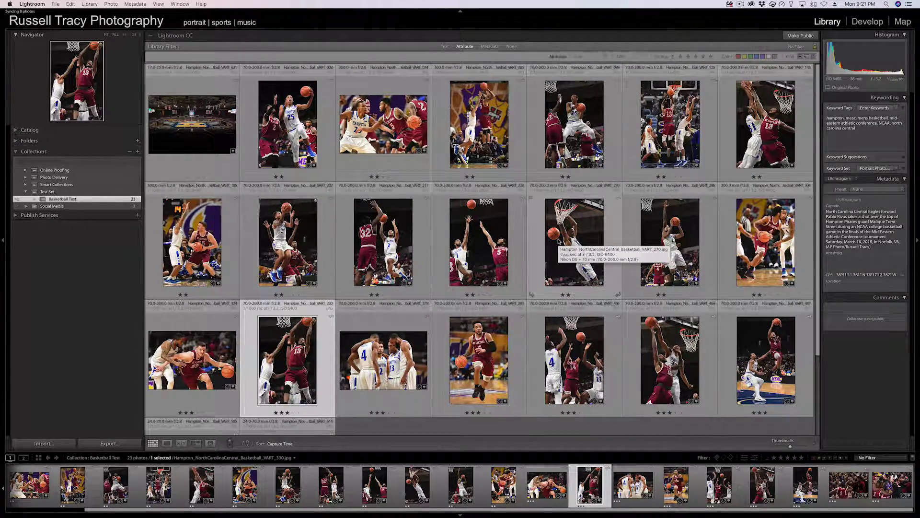
Step: Flag the fourth photo in the first row of the collection as Rejected
key("Home")
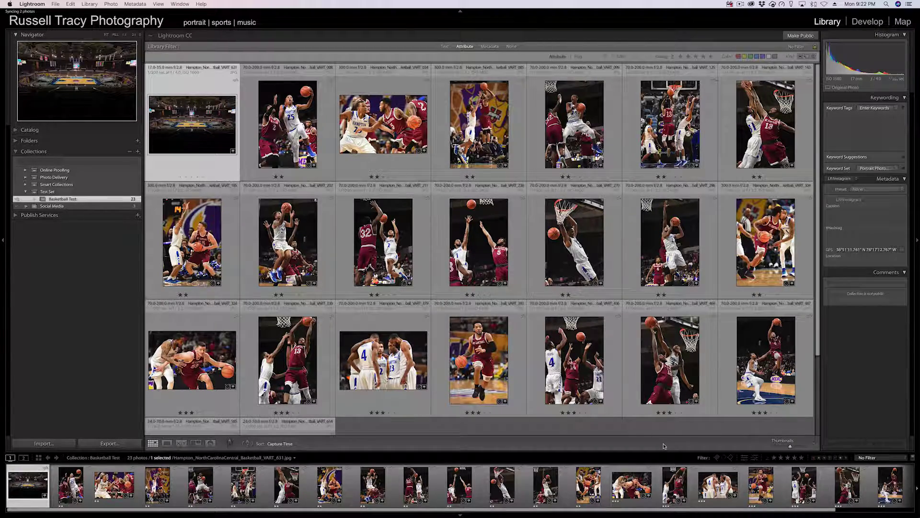
key("Right")
key("Right")
key("Right")
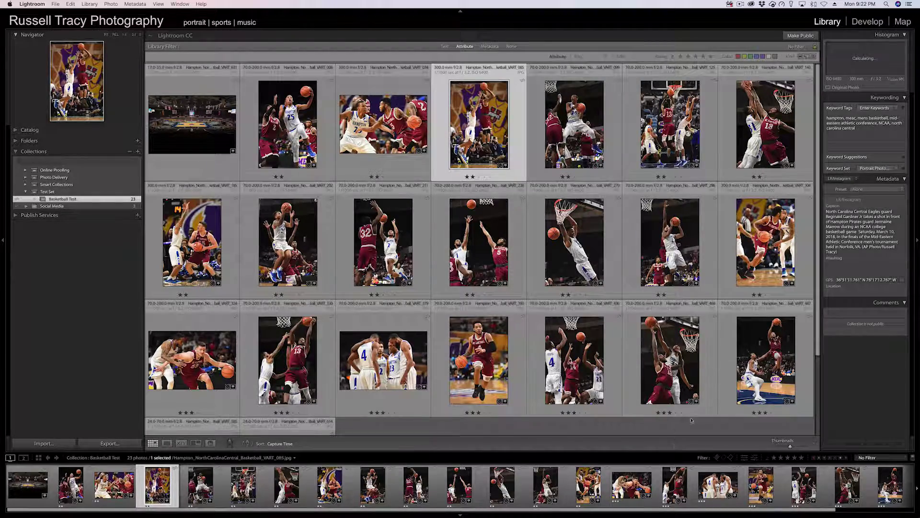
right_click(488, 143)
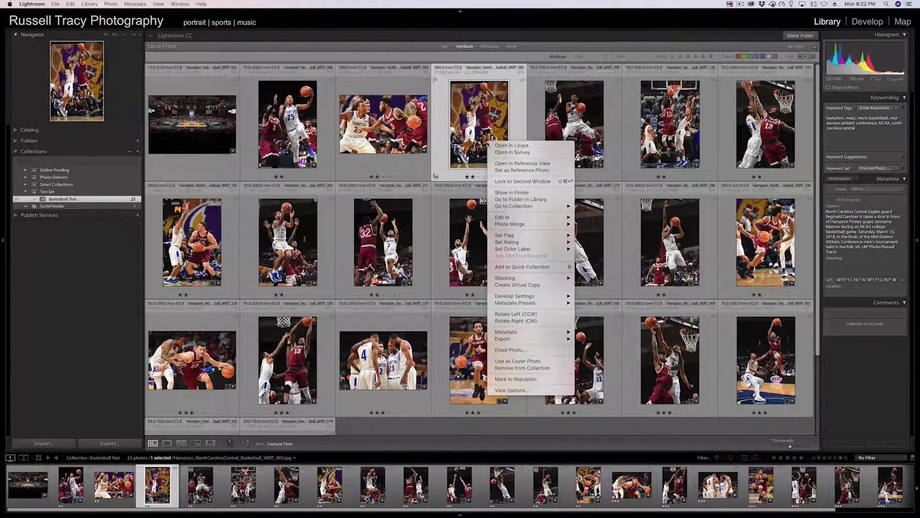
mouse_move(565, 235)
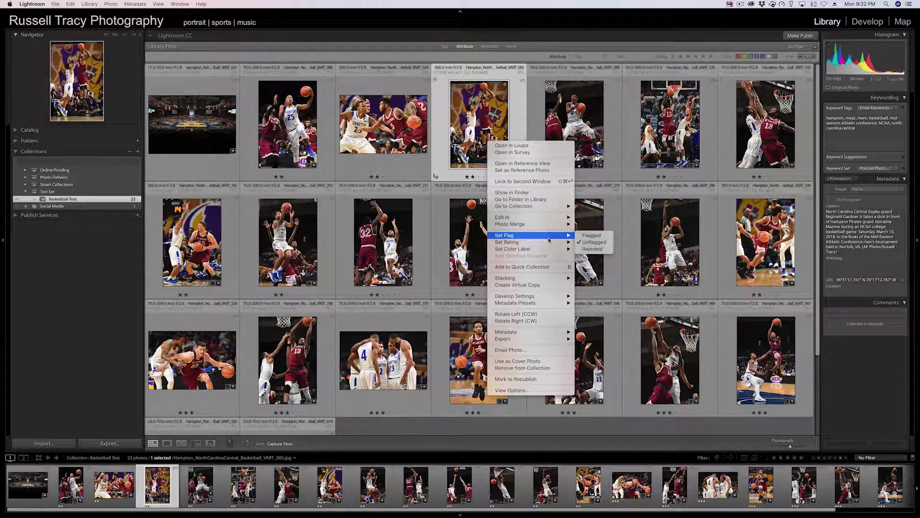
left_click(588, 249)
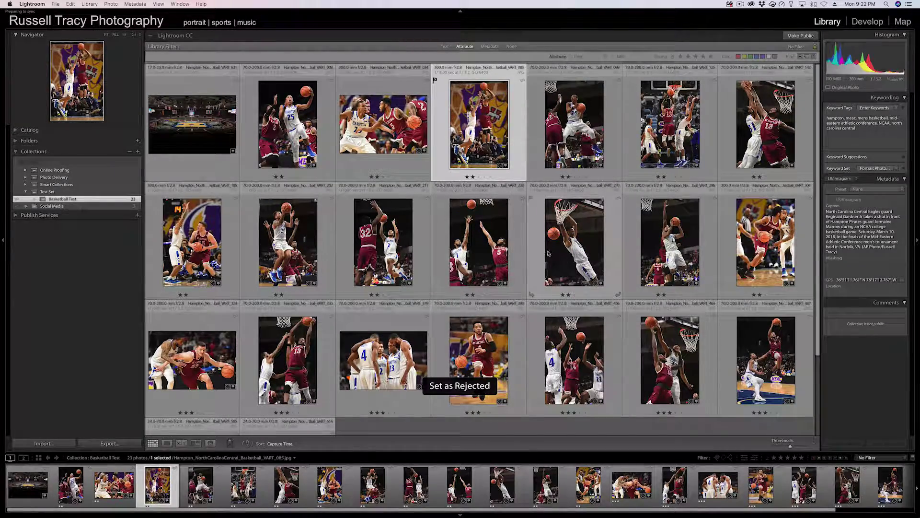
Step: Flag the sixth photo in the first row as Rejected
left_click(427, 168)
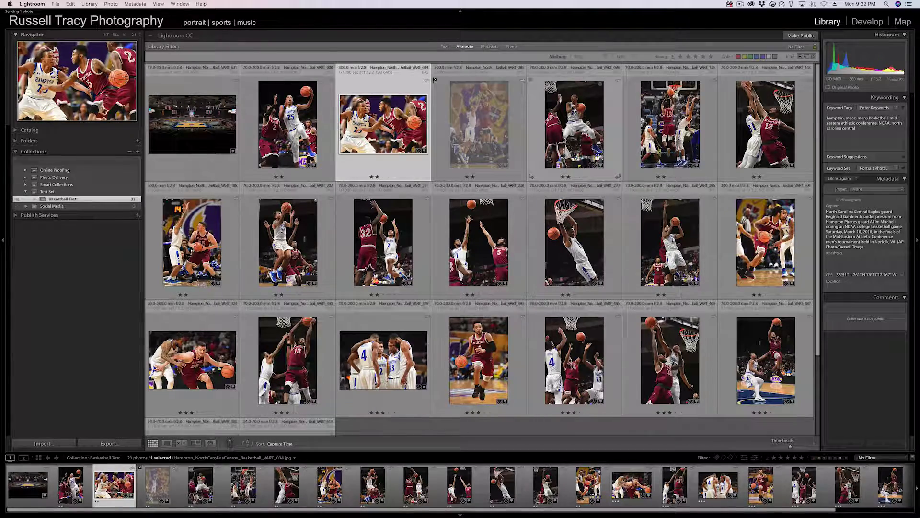
left_click(670, 125)
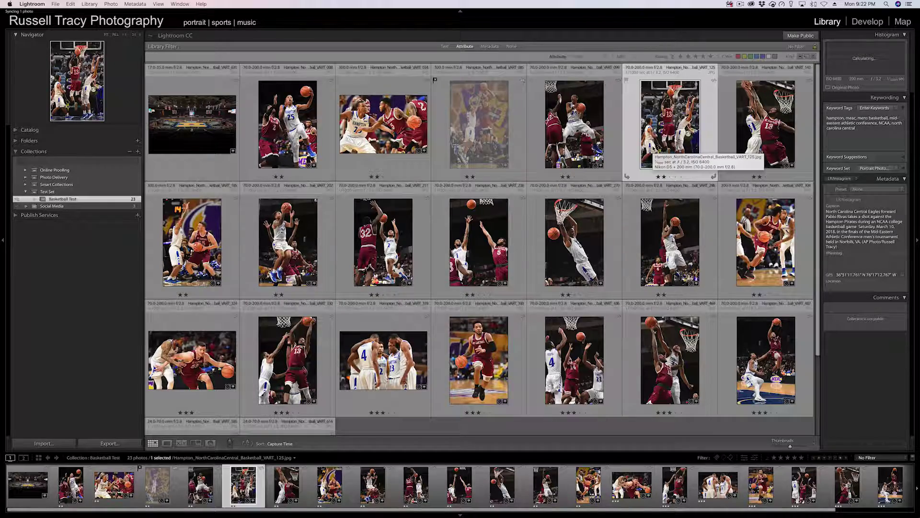
key("x")
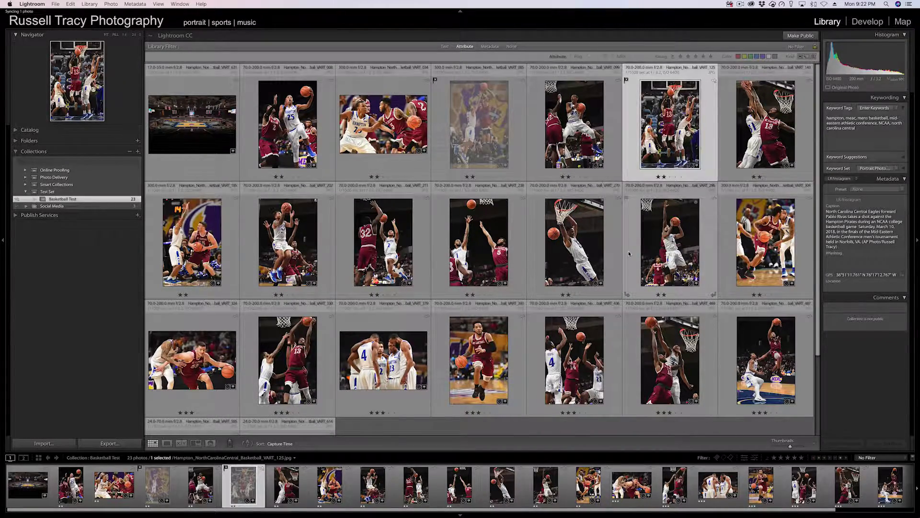
Step: Flag the first photo in the second row as Rejected
key("Right")
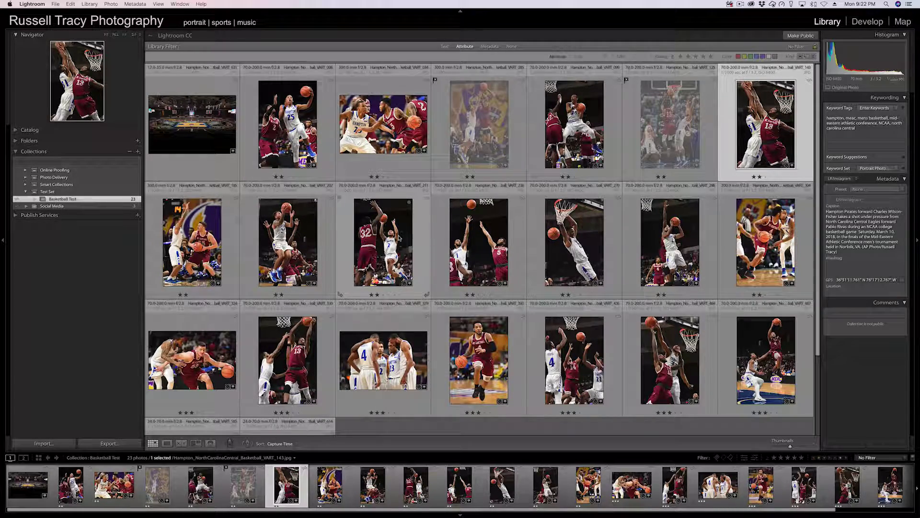
key("Right")
key("Right")
key("Left")
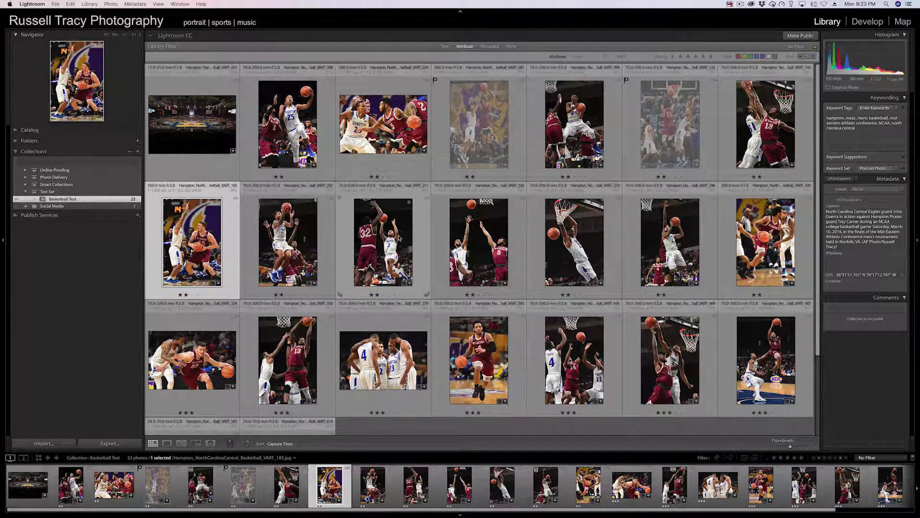
key("x")
Step: Flag the fourth photo in the second row as Rejected and move on to the last photo of that row
key("Right")
key("Right")
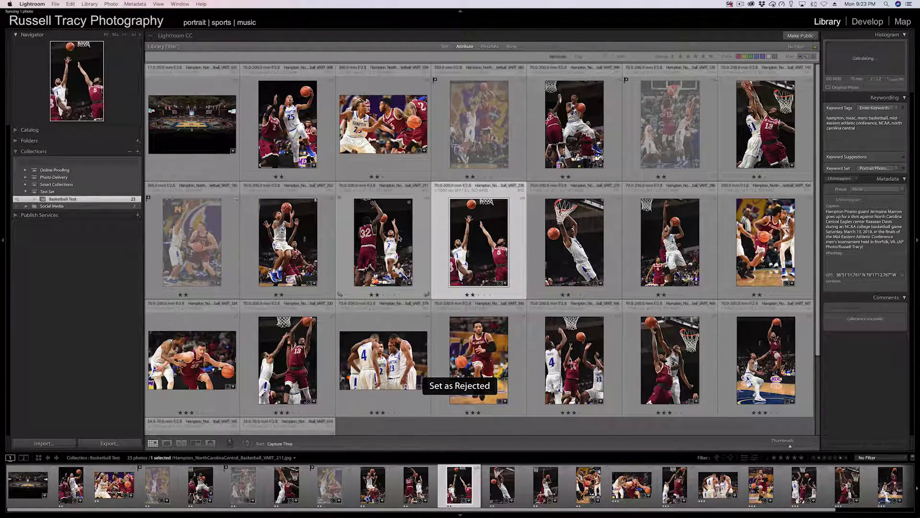
key("Right")
key("Right")
key("Right")
key("x")
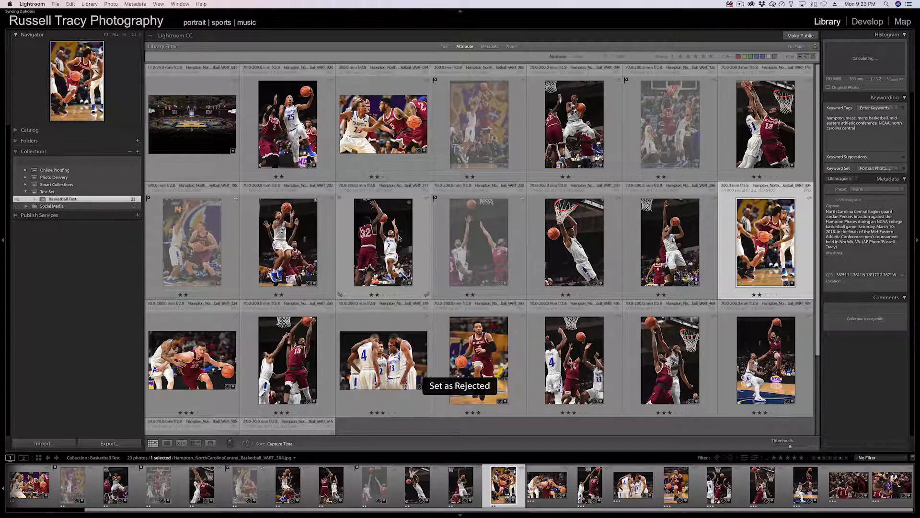
Step: Flag the third photo in the third row as Rejected and move on to the fifth photo of that row
key("Right")
key("Right")
key("Right")
key("x")
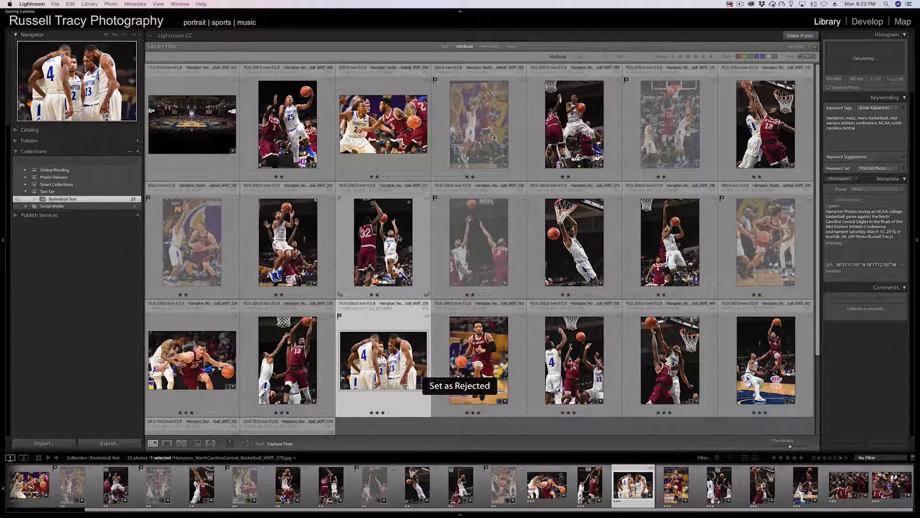
key("Right")
key("Right")
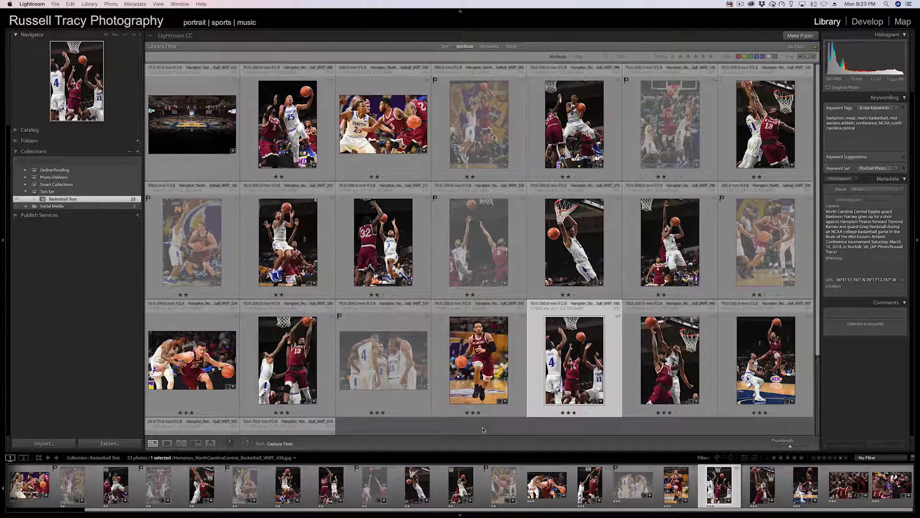
Step: Switch to Lightroom web in Chrome and share the Basketball Test album through its album settings
key("super+Tab")
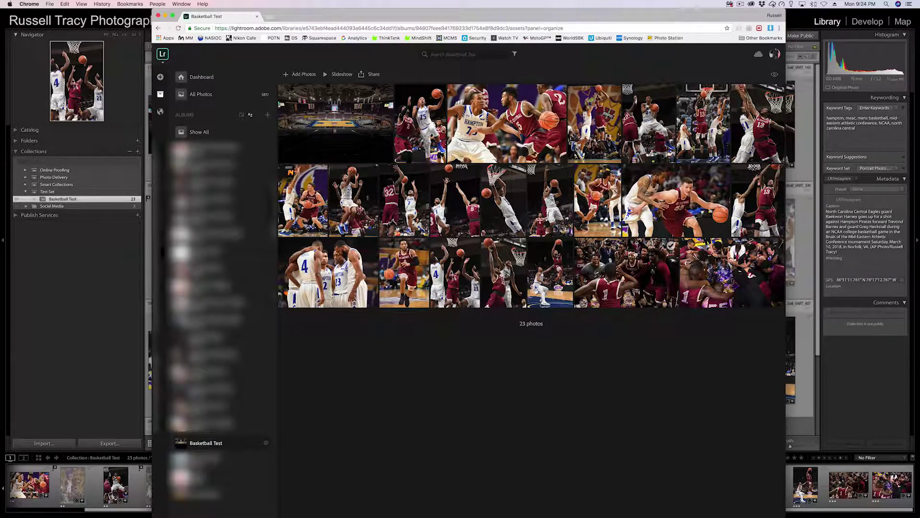
left_click(874, 372)
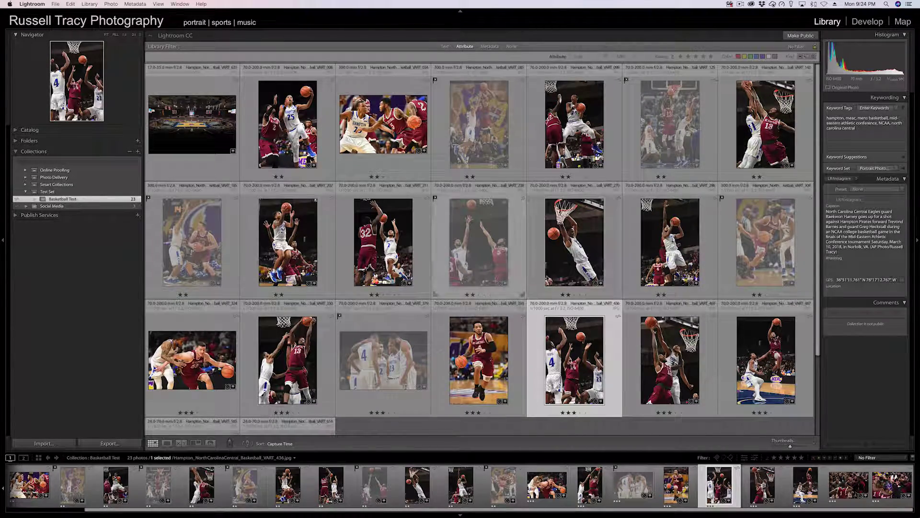
key("super+Tab")
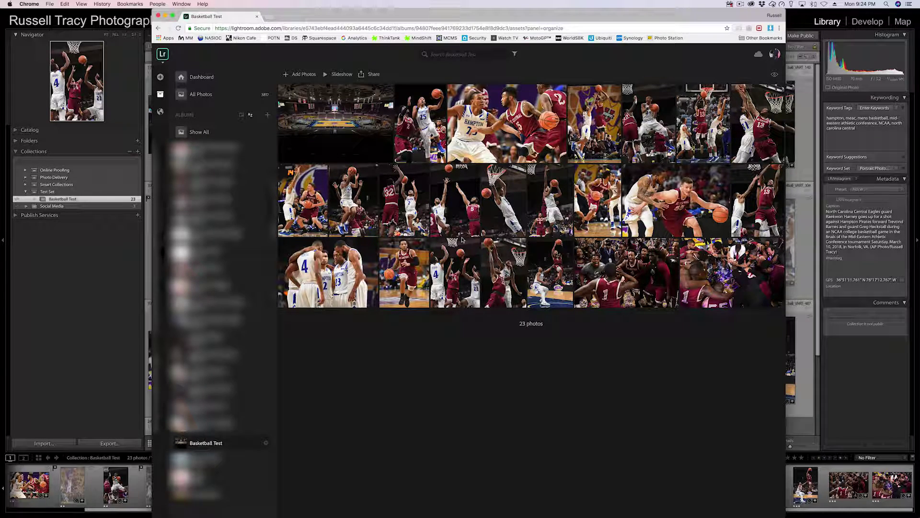
left_click(266, 443)
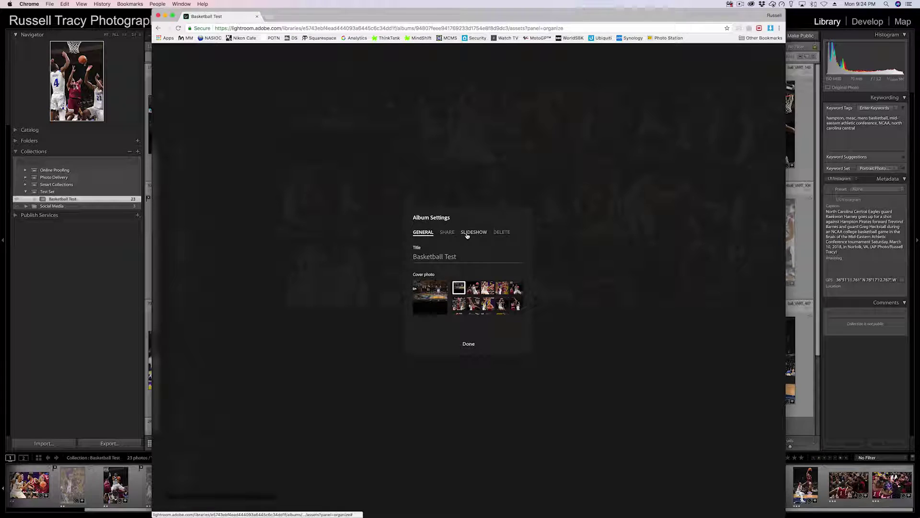
left_click(447, 232)
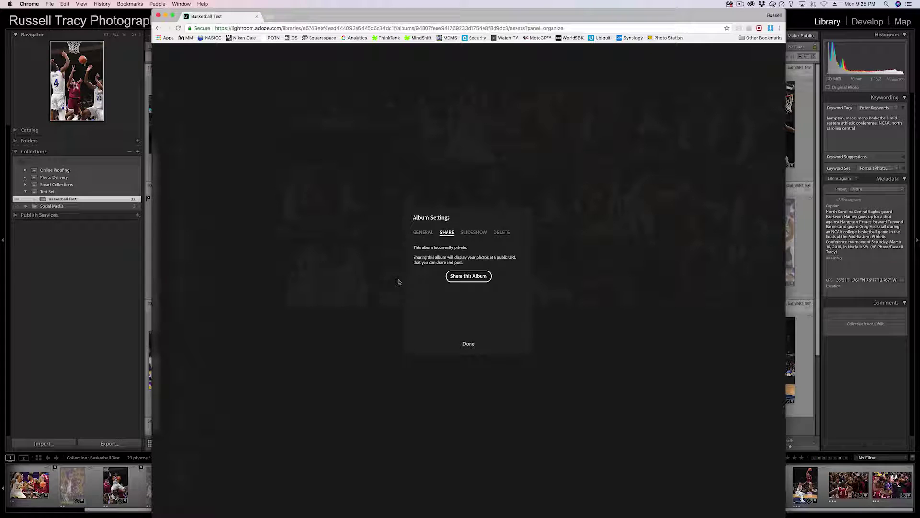
left_click(471, 277)
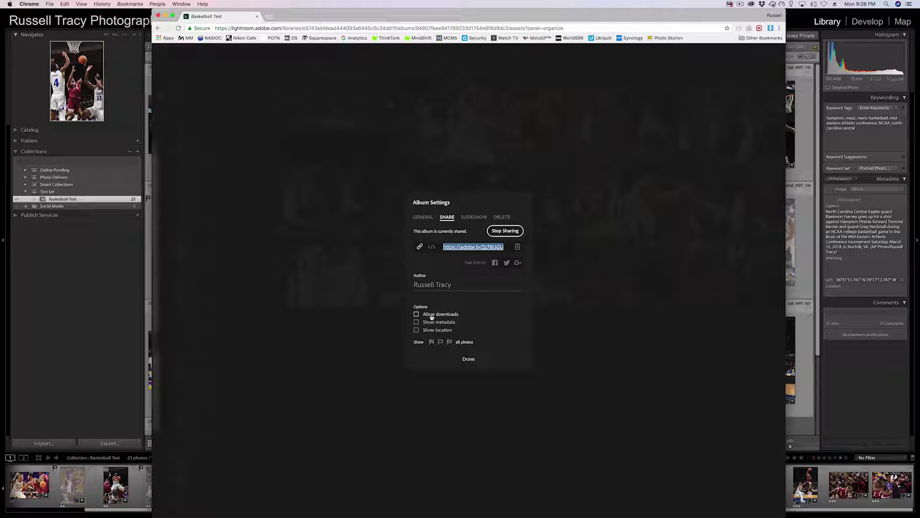
Step: Set the shared album to show only unflagged photos, then copy its link and finish the album settings
left_click(432, 343)
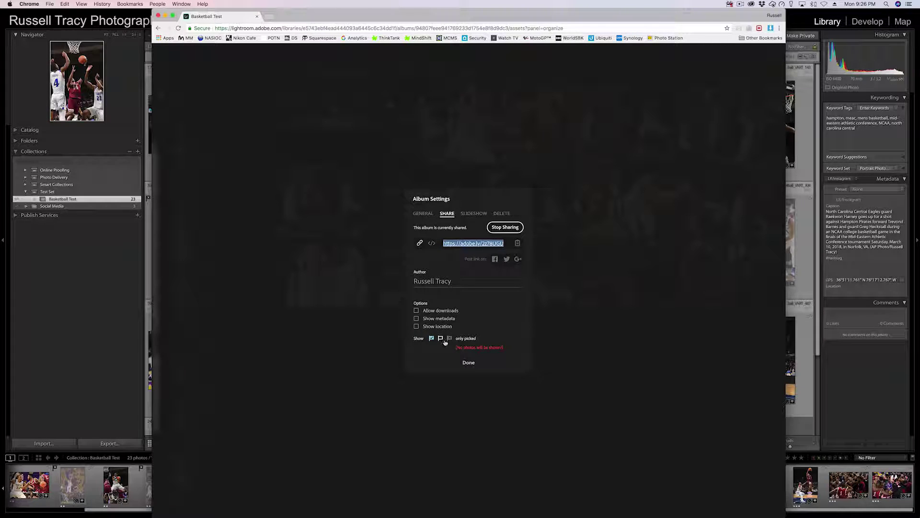
left_click(450, 341)
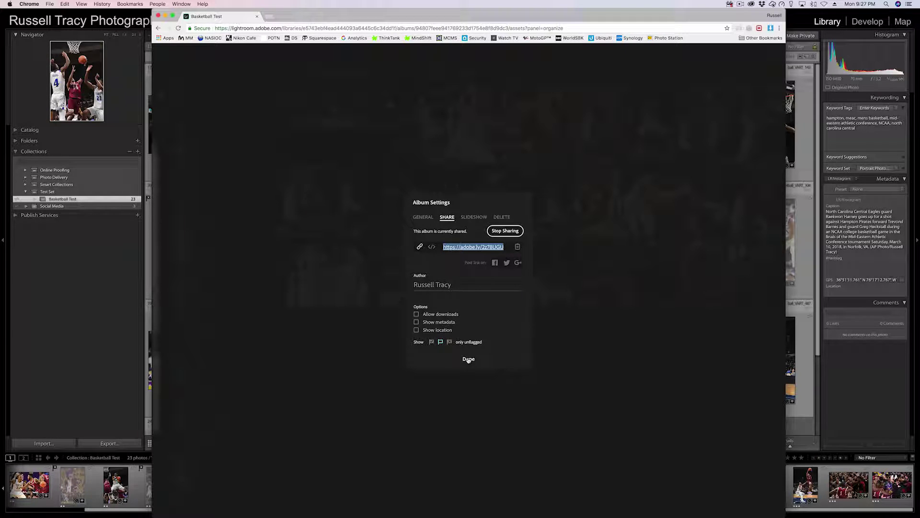
left_click(517, 247)
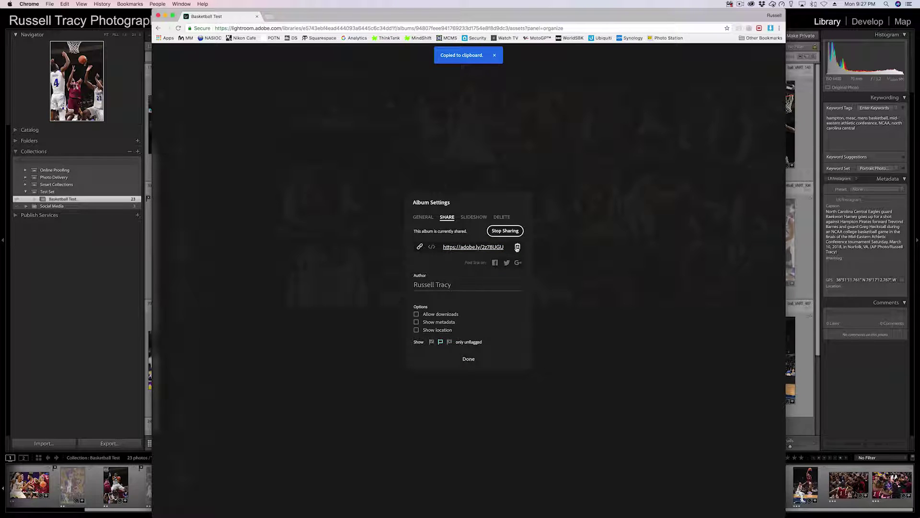
left_click(469, 359)
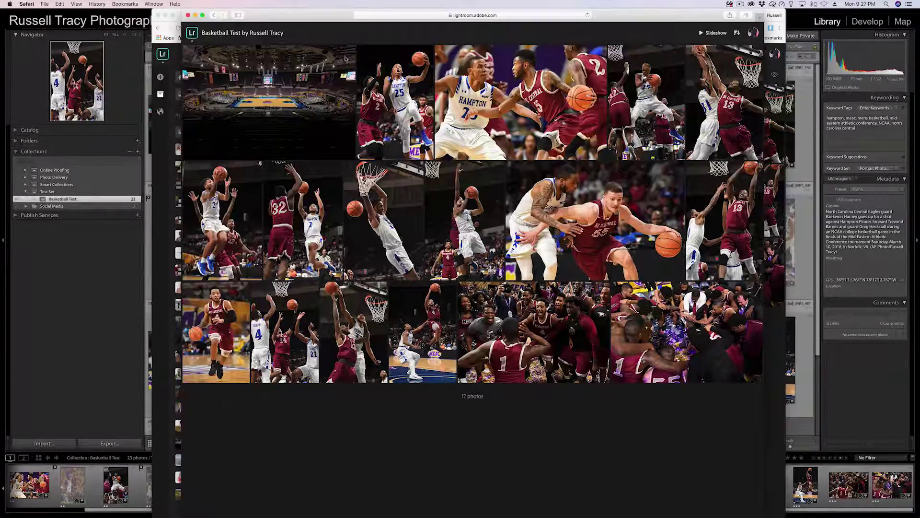
Step: In the shared album in Safari, open the arena photo, page forward and back through the photos, and return to the album grid
double_click(345, 59)
left_click(853, 380)
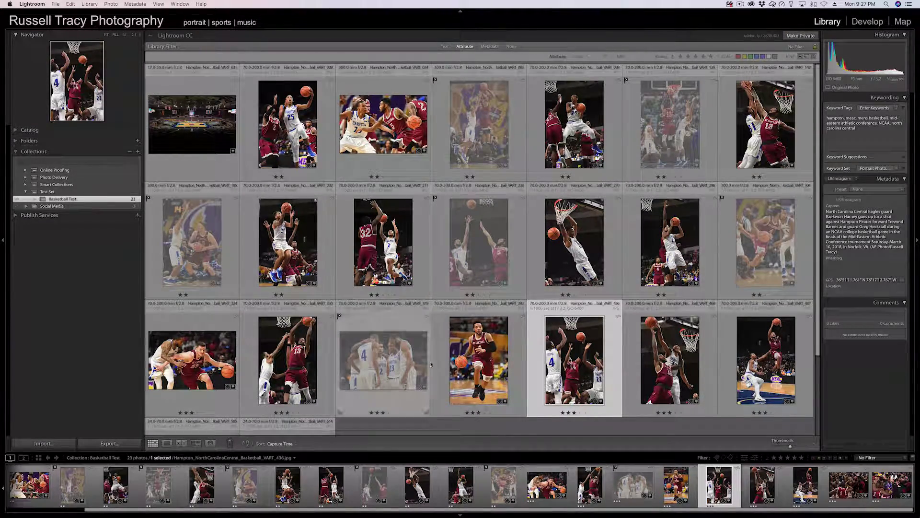
key("super+Tab")
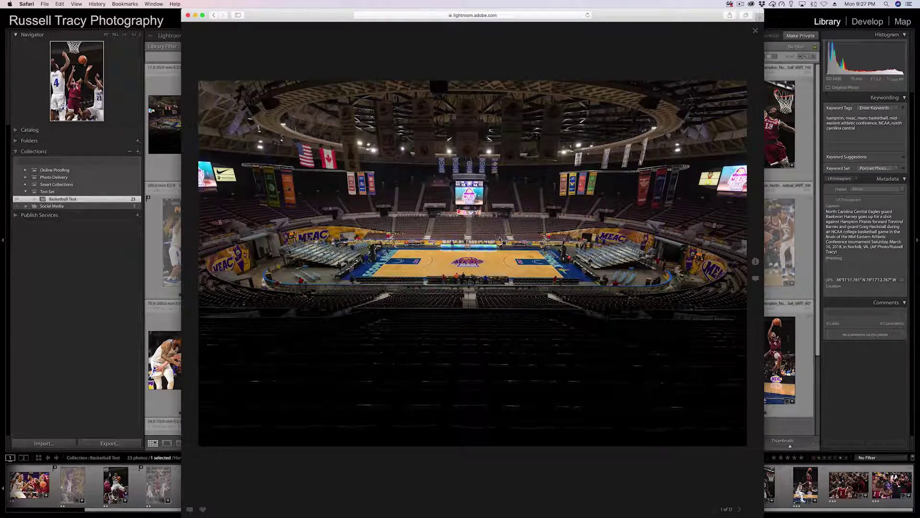
key("Right")
key("Right")
key("Right")
key("Right")
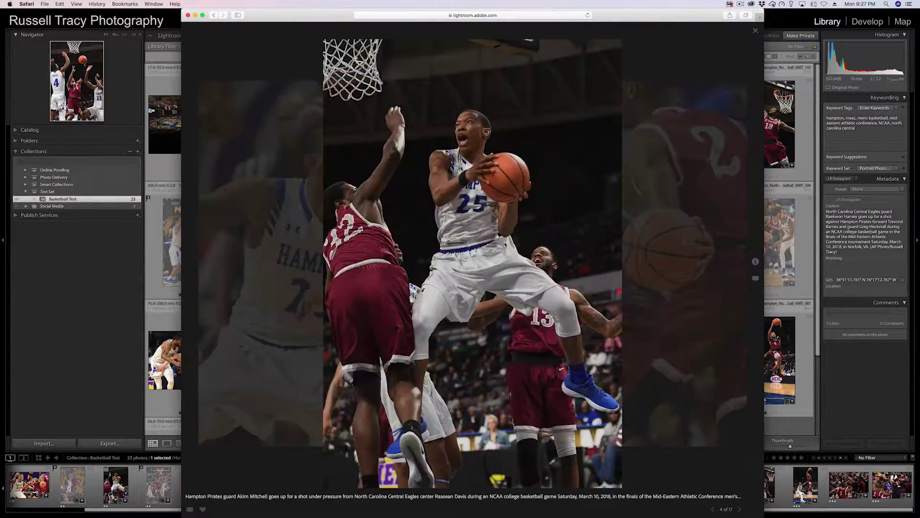
key("Right")
key("Right")
key("Right")
key("Right")
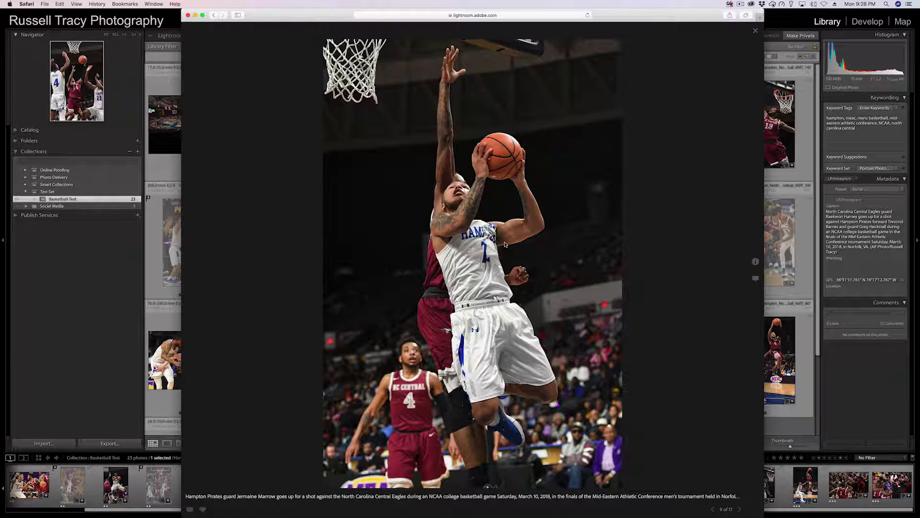
key("Left")
key("Left")
key("Left")
key("Left")
key("Left")
key("Left")
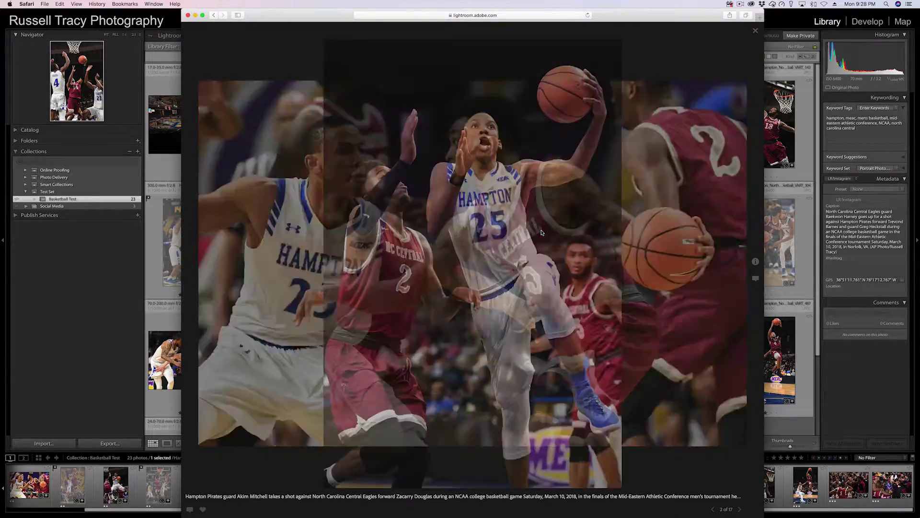
key("Left")
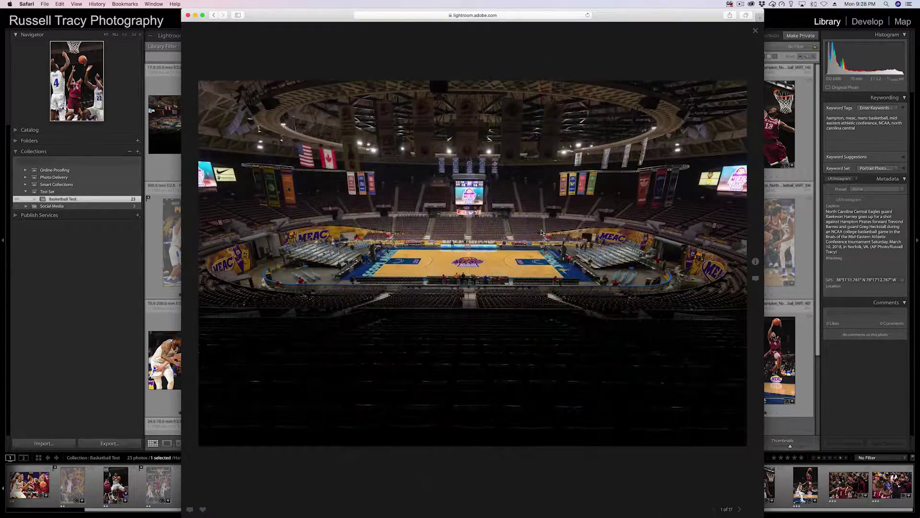
left_click(755, 31)
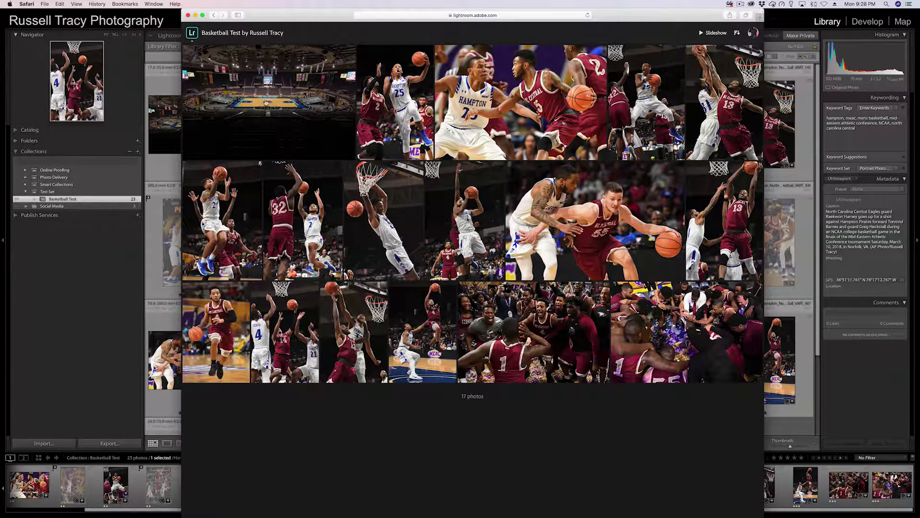
Step: Reopen the arena photo in the shared album, view its info and activity, and like it
left_click(288, 93)
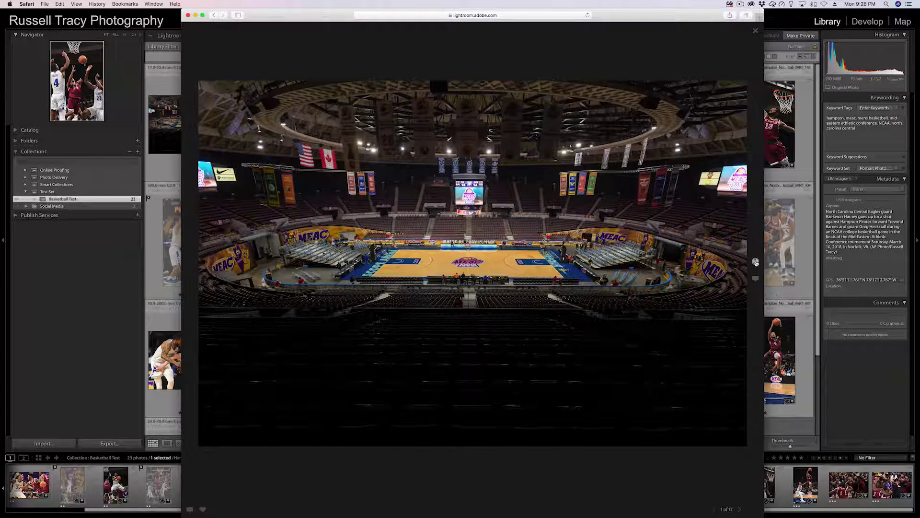
left_click(755, 262)
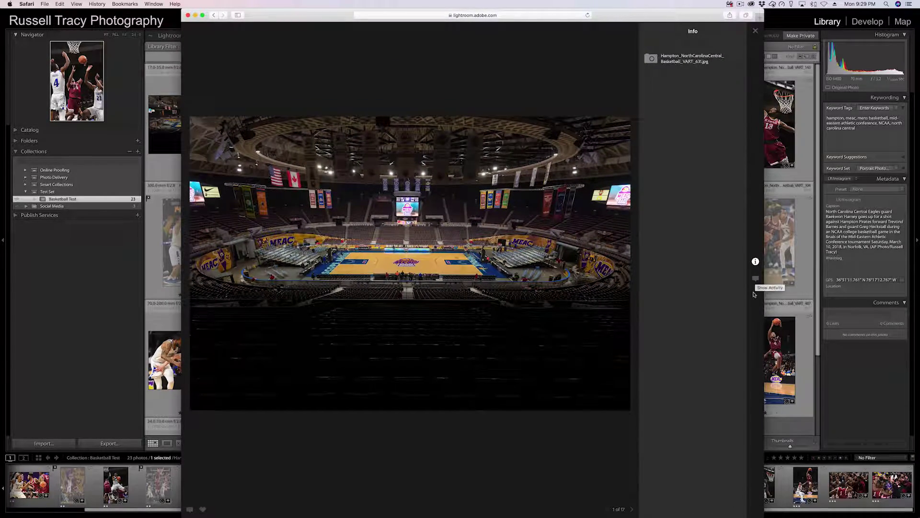
left_click(756, 280)
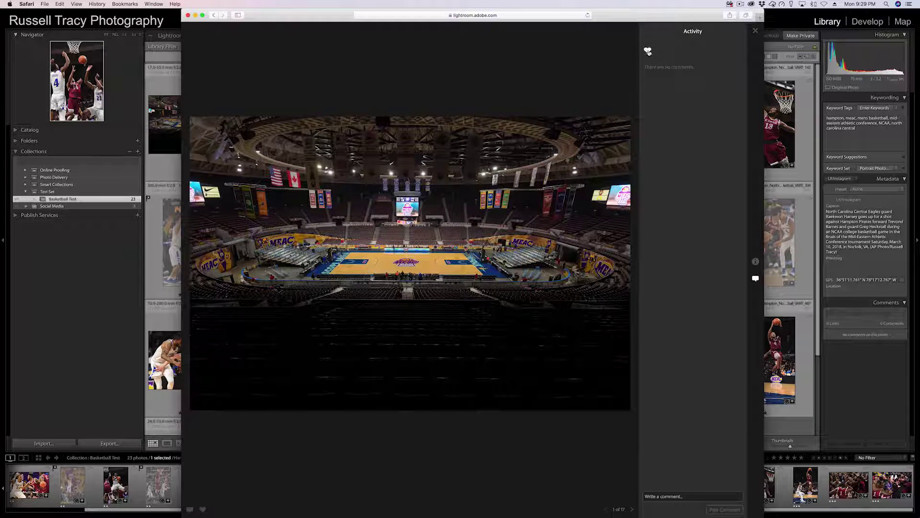
left_click(647, 51)
mouse_move(658, 51)
Step: Switch to Lightroom and review the comments on the Basketball Test collection
left_click(74, 264)
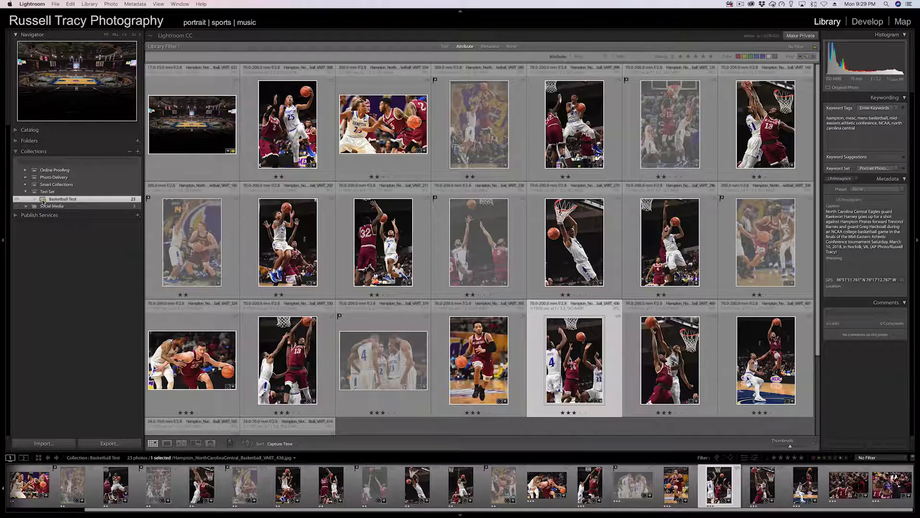
right_click(43, 201)
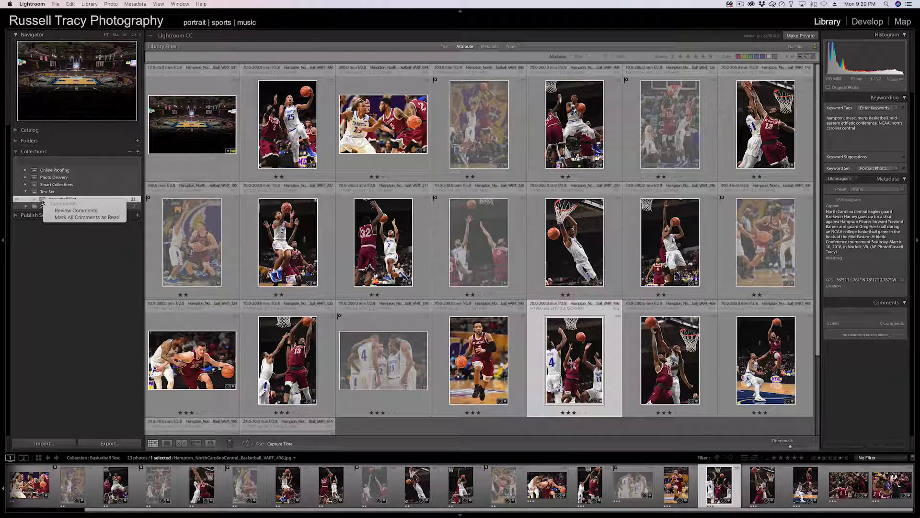
left_click(52, 211)
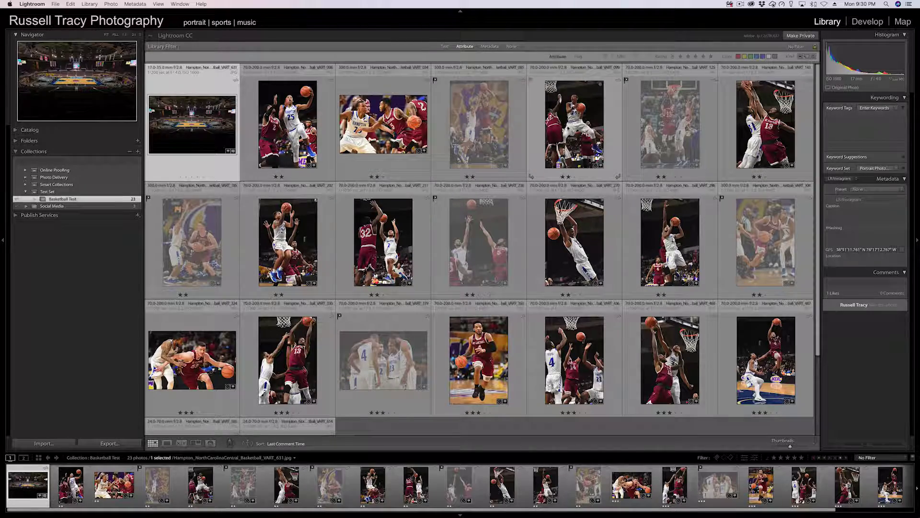
Step: Select only the arena photo in the collection, give it the green color label, and move to the photo below
left_click(569, 129, "shift")
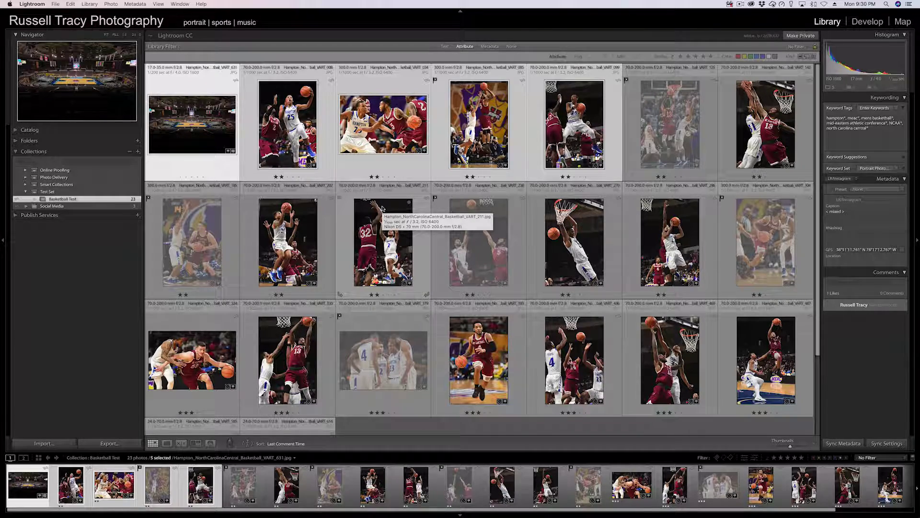
left_click(206, 162)
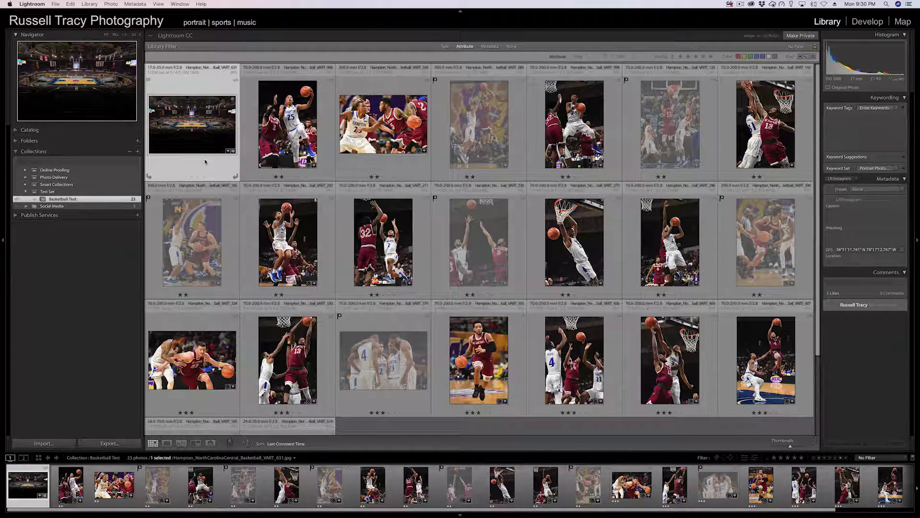
key("8")
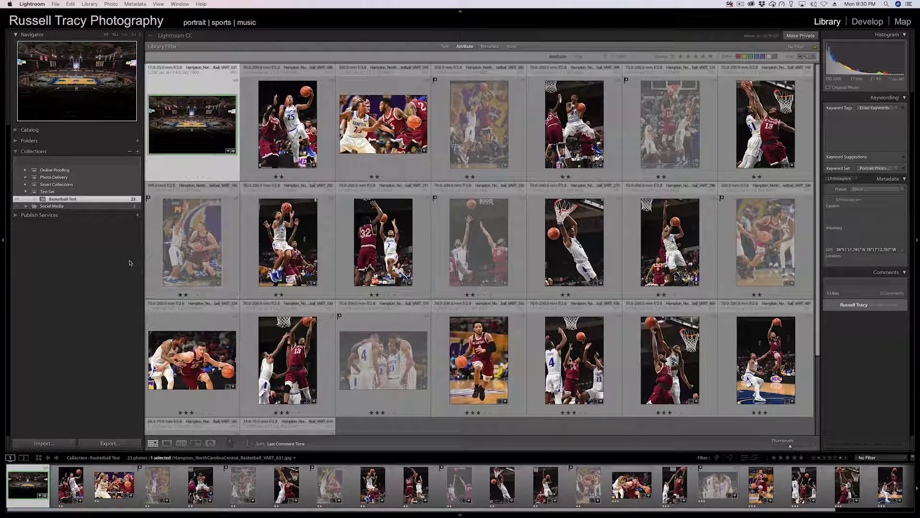
key("Down")
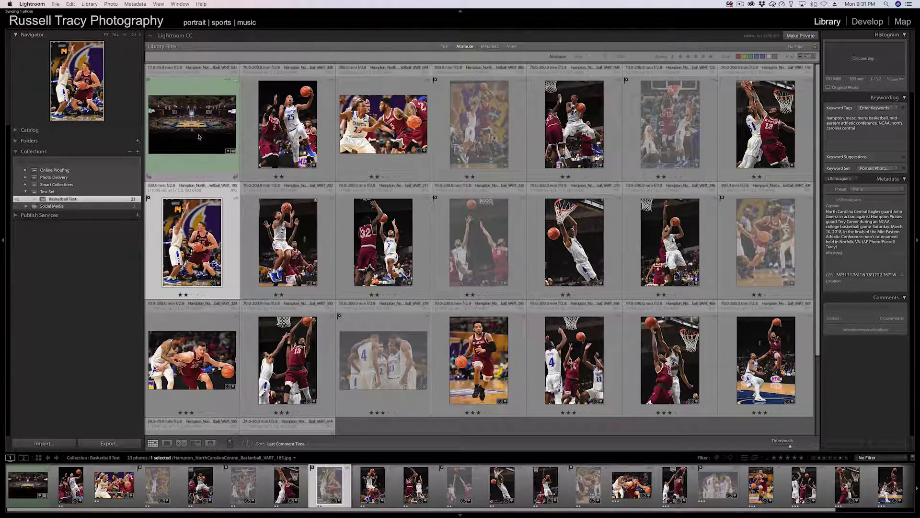
Step: Open the _LR Edit folder in the 180310 Hampton folder under the MEAC men's basketball photos
left_click(16, 140)
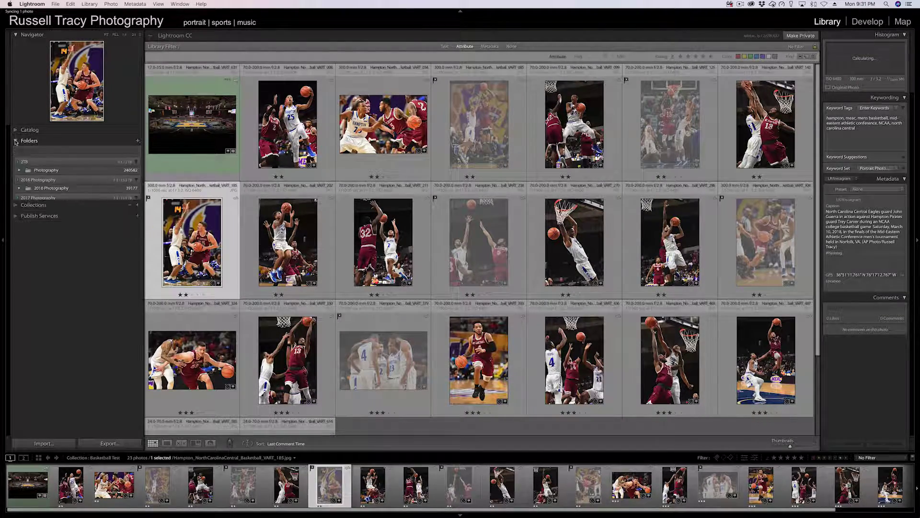
left_click(126, 353)
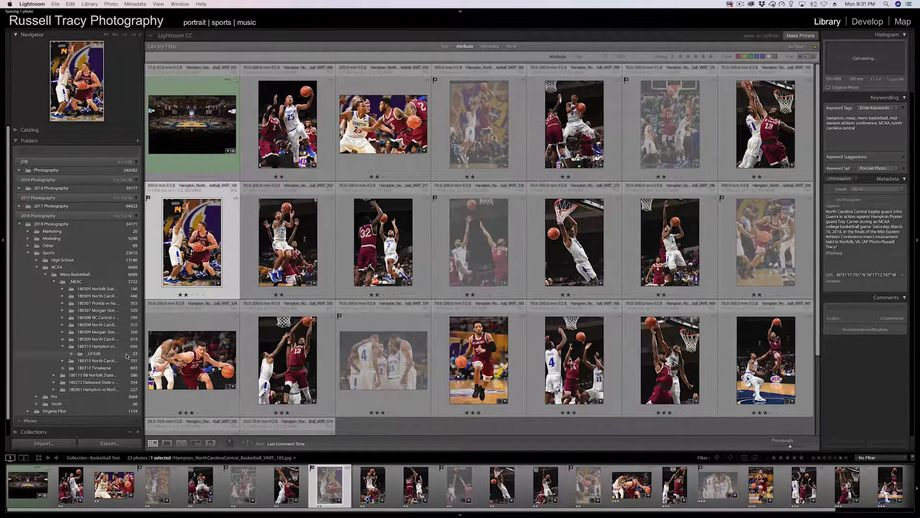
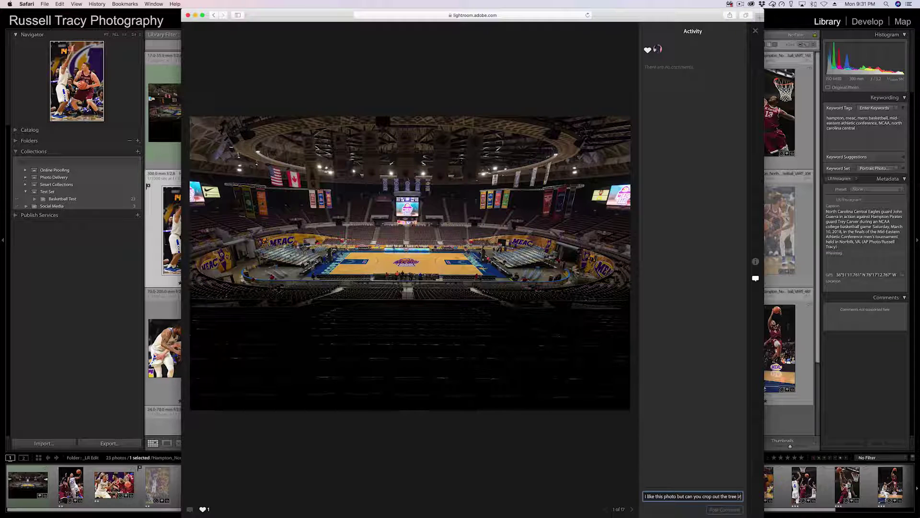
Step: Switch to Safari and comment "I like this photo but can you crop out the tree in the background" on the arena photo
key("Return")
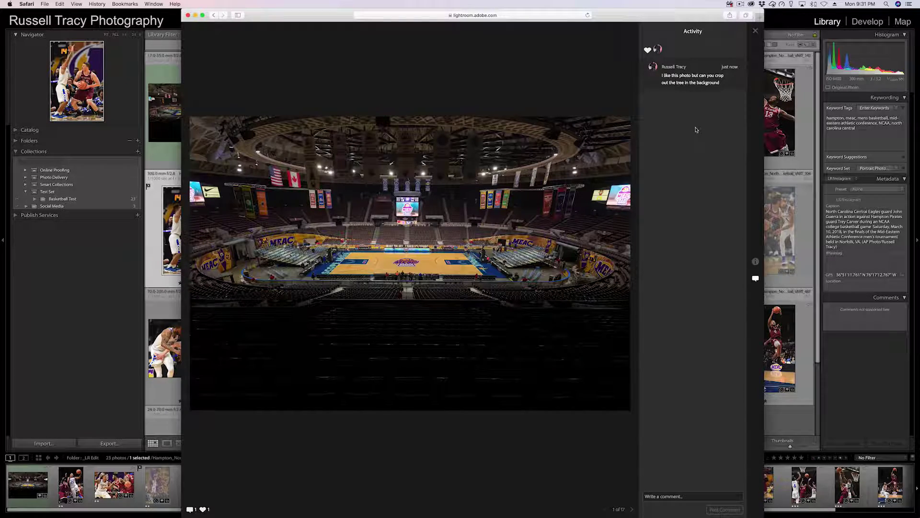
Step: Switch to Lightroom, review the Basketball Test collection's comments and reply "No problem Ill crop out that tree" on the arena photo
key("super+Tab")
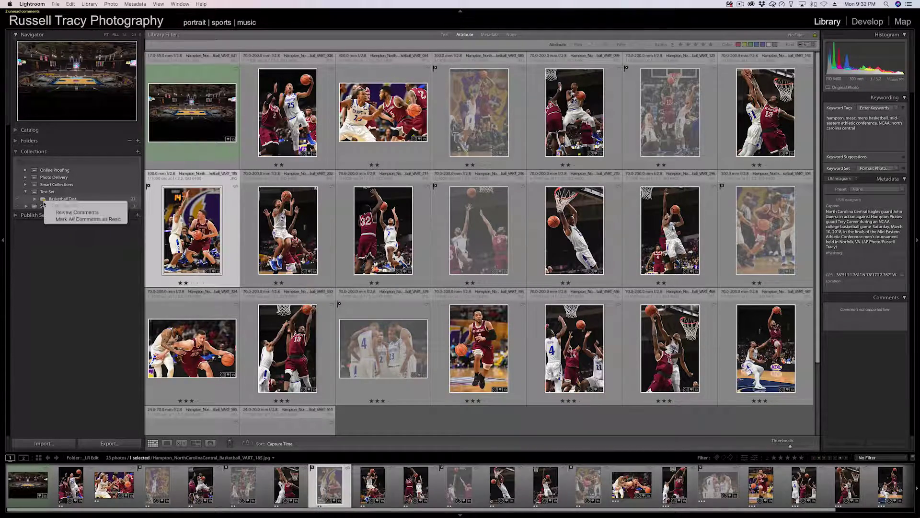
left_click(59, 198)
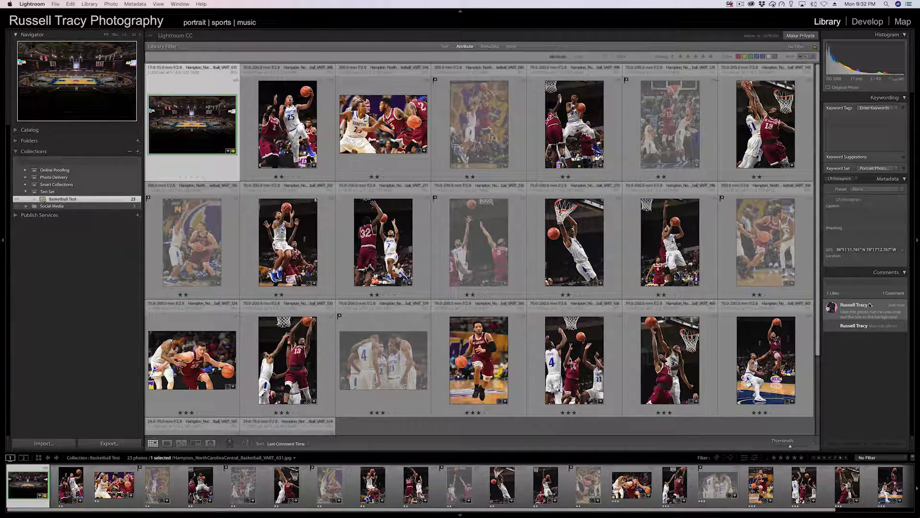
left_click(851, 283)
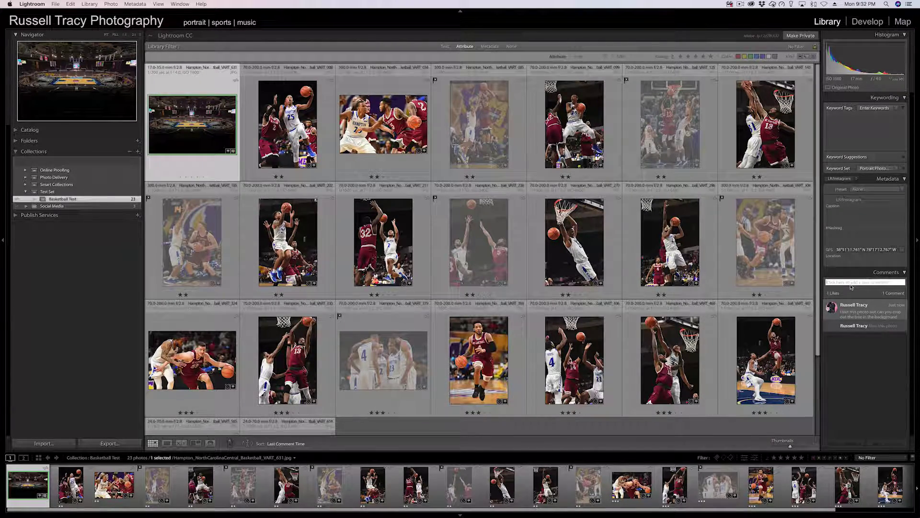
type("No pri")
type("blem Ill crop")
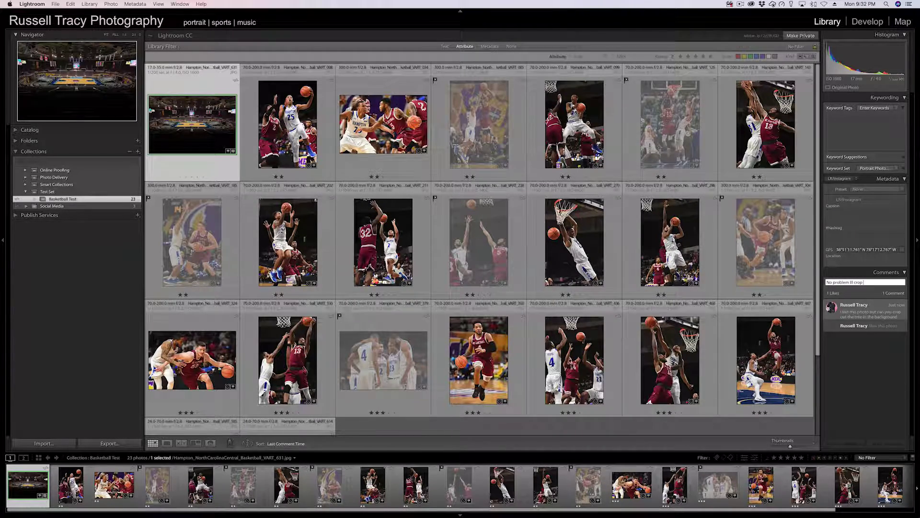
type(" out that tree")
key("Return")
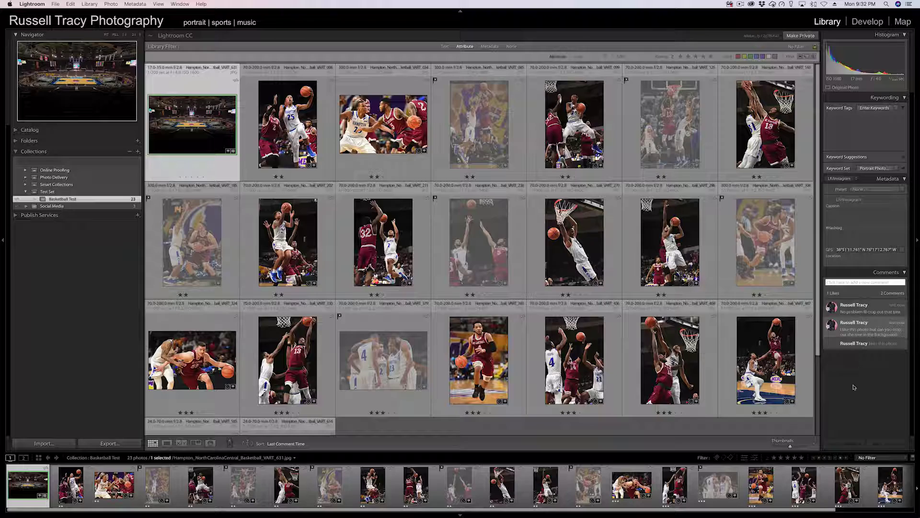
Step: Switch to Safari and check the arena photo's activity for the reply
key("super+Tab")
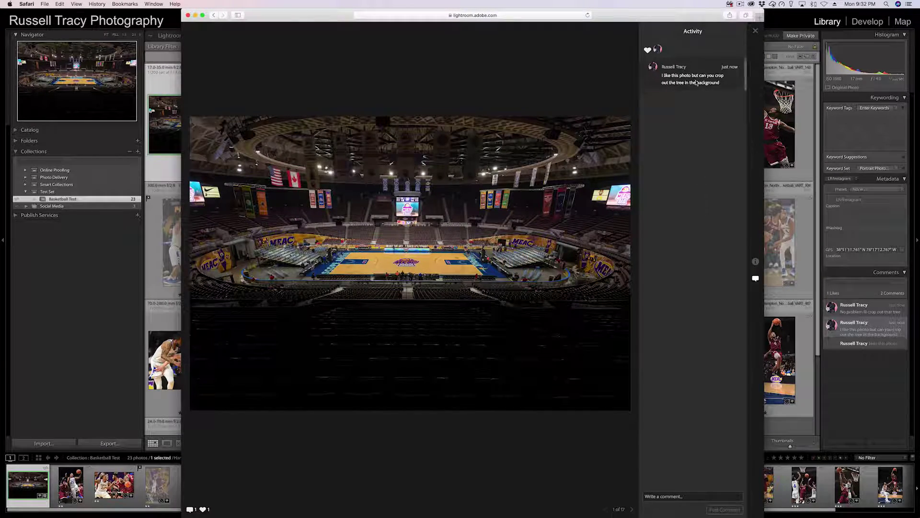